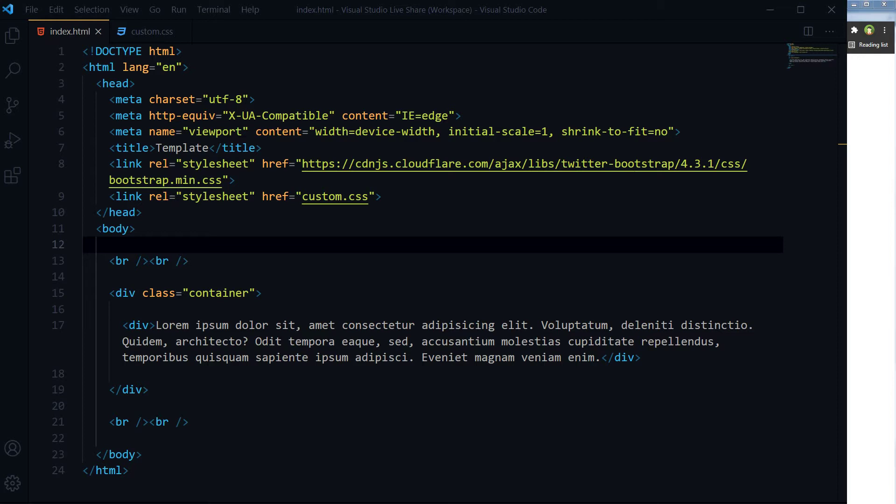
Step: Copy the Lorem paragraph div and paste a second copy below it
{"action": "left_click", "coordinate": [661, 358]}
{"action": "key", "text": "shift+Up"}
{"action": "key", "text": "shift+Up"}
{"action": "key", "text": "shift+Home"}
{"action": "key", "text": "ctrl+c"}
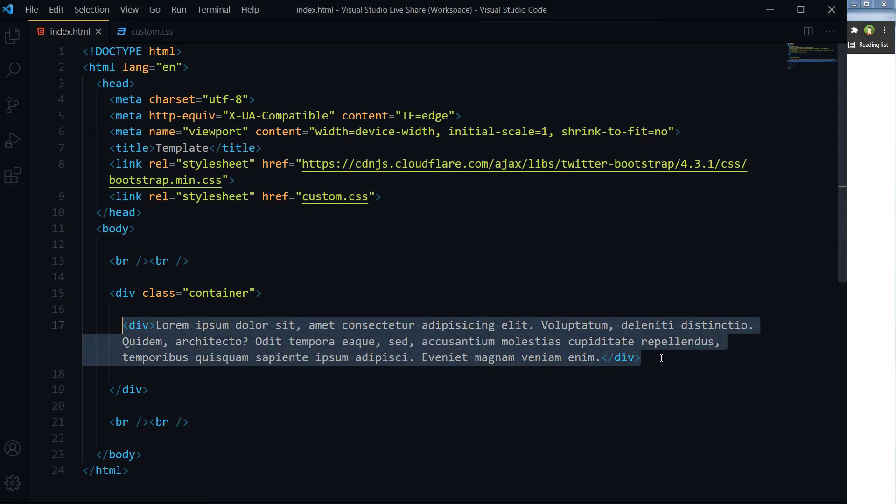
{"action": "left_click", "coordinate": [661, 357]}
{"action": "key", "text": "Return"}
{"action": "key", "text": "Return"}
{"action": "key", "text": "ctrl+v"}
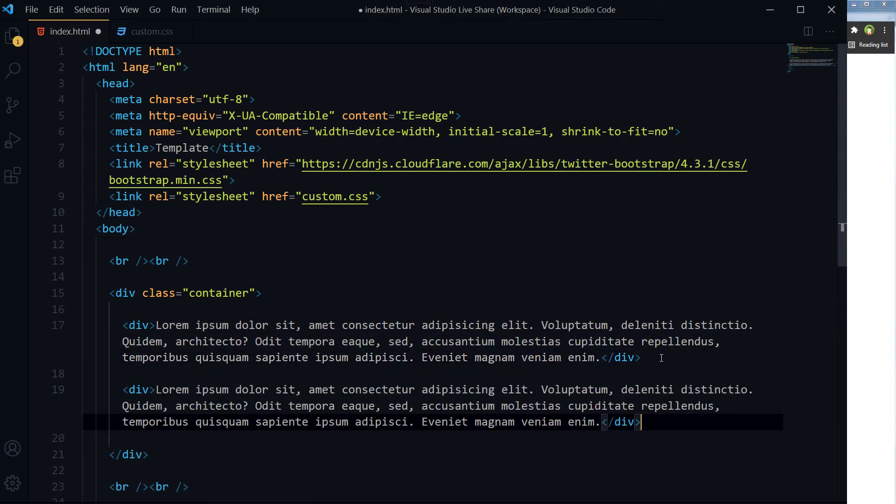
{"action": "key", "text": "Up"}
{"action": "key", "text": "Up"}
Step: Insert an empty <div class="clear"></div> between the two paragraphs and save index.html
{"action": "left_click", "coordinate": [662, 358]}
{"action": "key", "text": "Return"}
{"action": "key", "text": "Return"}
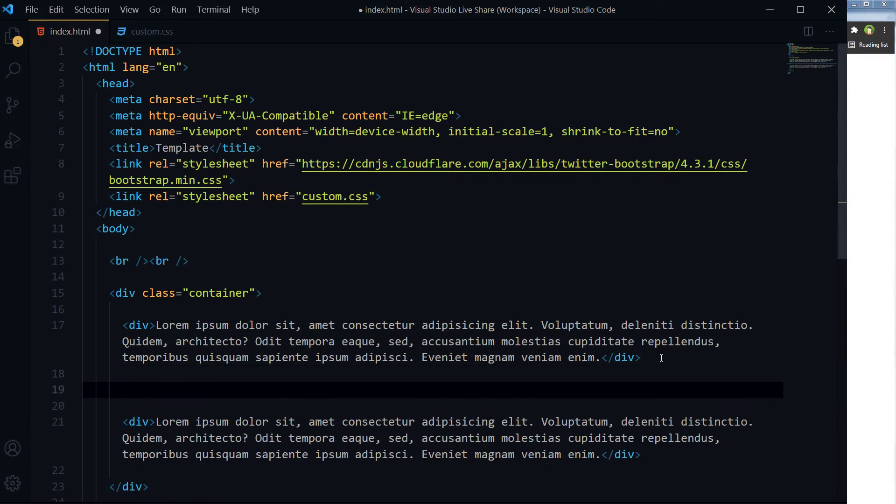
{"action": "type", "text": "<div></div>"}
{"action": "key", "text": "Left"}
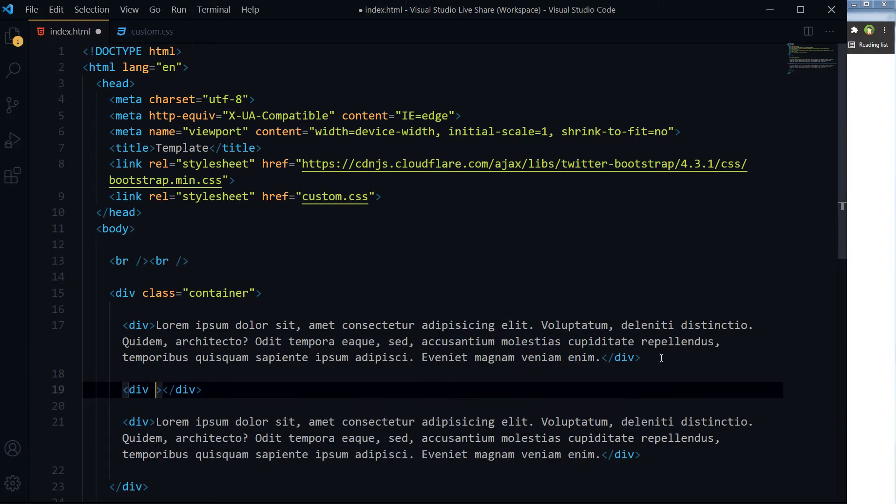
{"action": "type", "text": "class=\""}
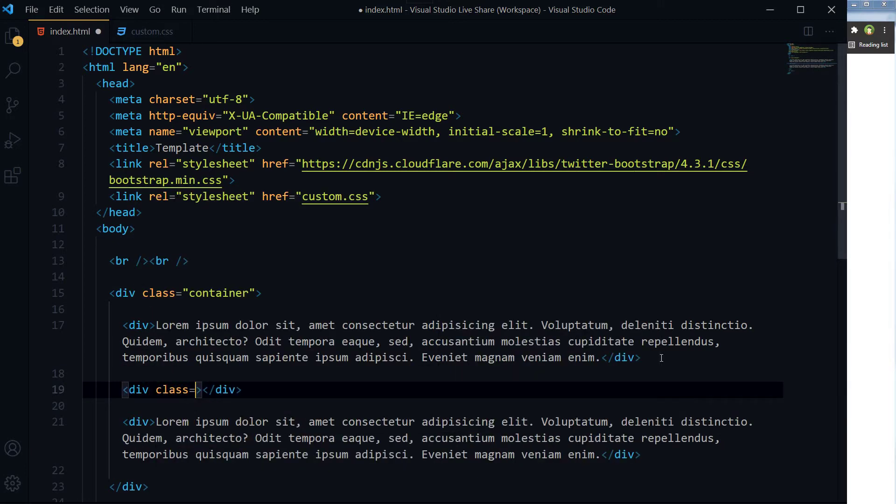
{"action": "type", "text": "clear"}
{"action": "key", "text": "End"}
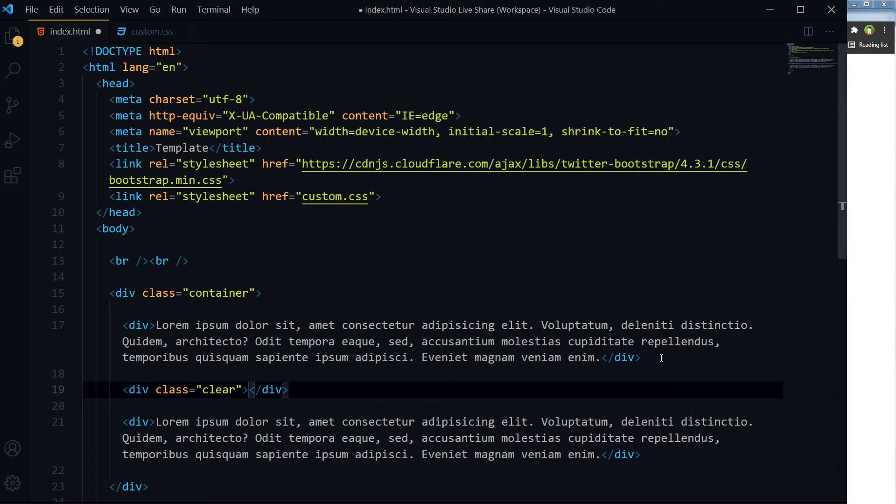
{"action": "key", "text": "ctrl+s"}
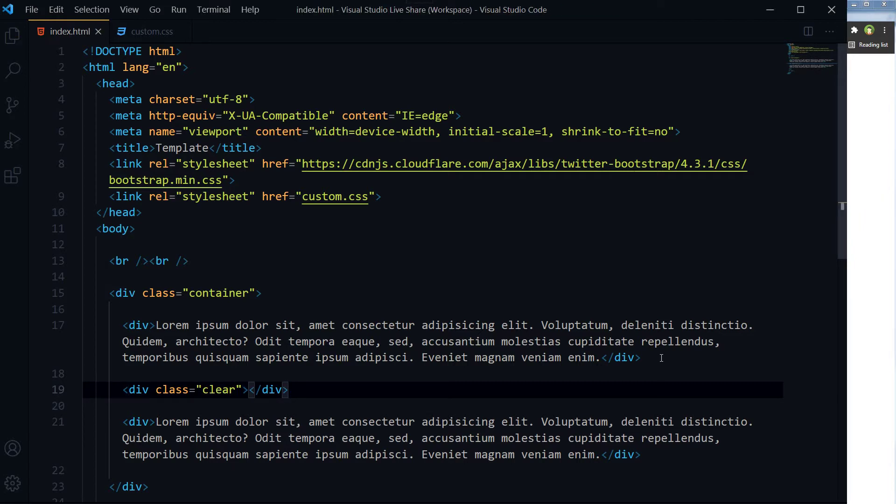
{"action": "left_click", "coordinate": [289, 291]}
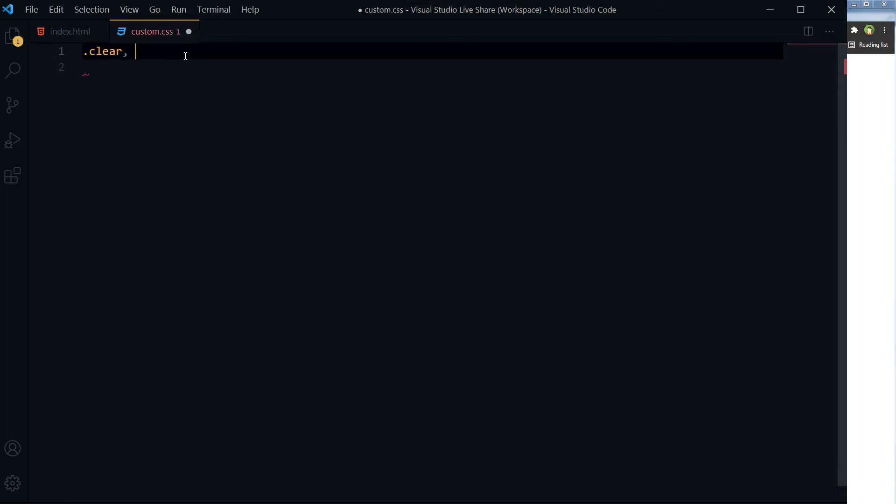
Step: In custom.css, type the selector list .clear, .clear1 through .clear80 and open an empty body
{"action": "key", "text": "BackSpace"}
{"action": "key", "text": "BackSpace"}
{"action": "type", "text": ", .clear"}
{"action": "type", "text": "1, .clear"}
{"action": "type", "text": "2,"}
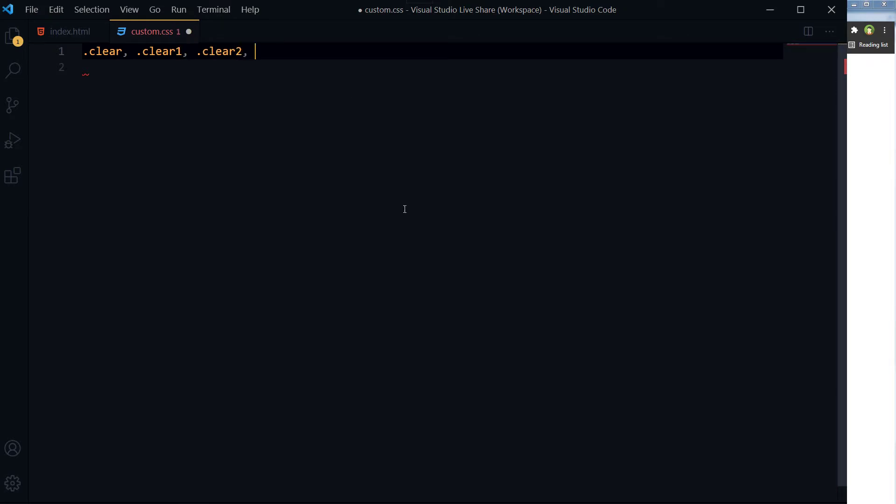
{"action": "type", "text": " .clear2"}
{"action": "key", "text": "BackSpace"}
{"action": "type", "text": "3, .clear"}
{"action": "type", "text": "4, .clear"}
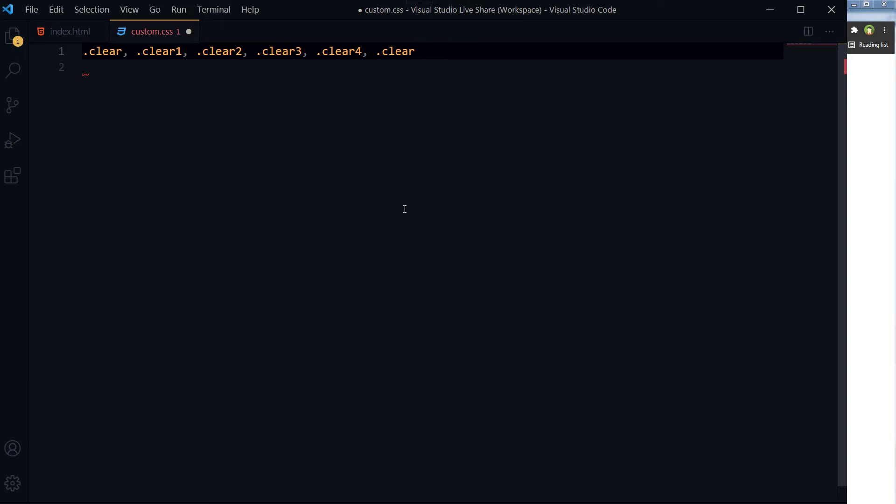
{"action": "type", "text": "5, .clear"}
{"action": "type", "text": "10"}
{"action": "type", "text": ", .clear"}
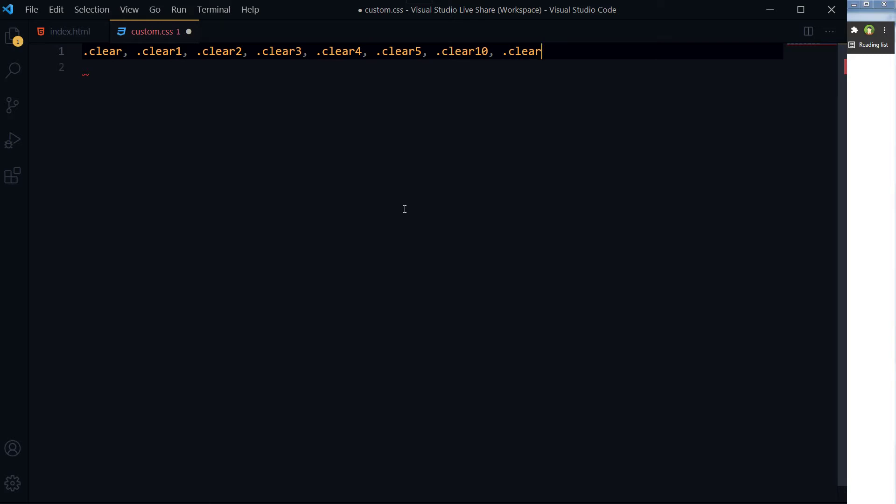
{"action": "type", "text": "20, .clear"}
{"action": "type", "text": "30, "}
{"action": "type", "text": ".clear40"}
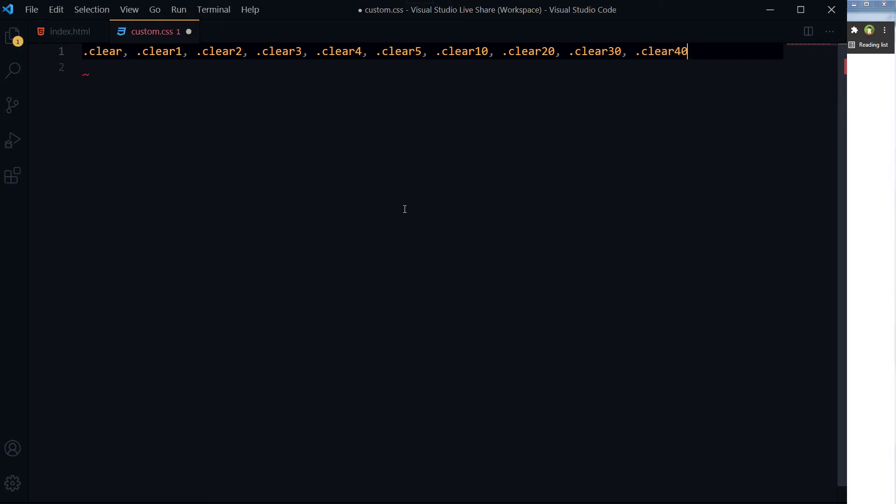
{"action": "type", "text": ", .clear"}
{"action": "type", "text": "60"}
{"action": "type", "text": ", .clear"}
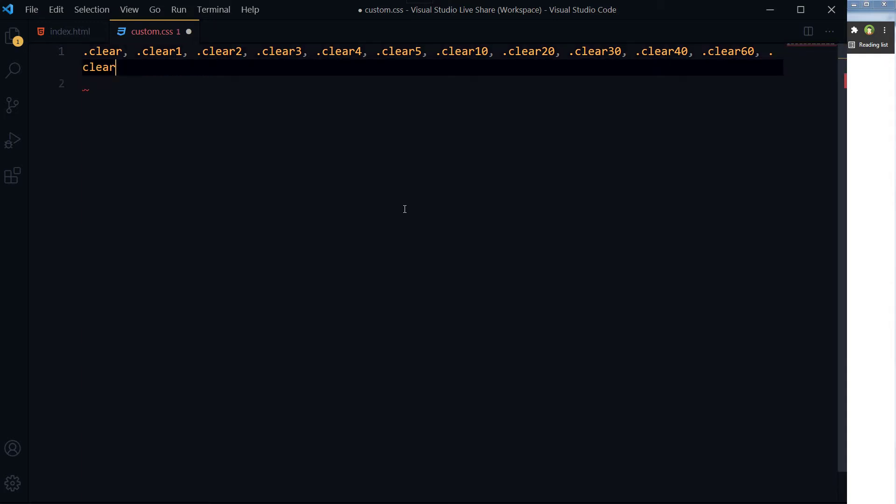
{"action": "type", "text": "80"}
{"action": "type", "text": " {"}
{"action": "key", "text": "Return"}
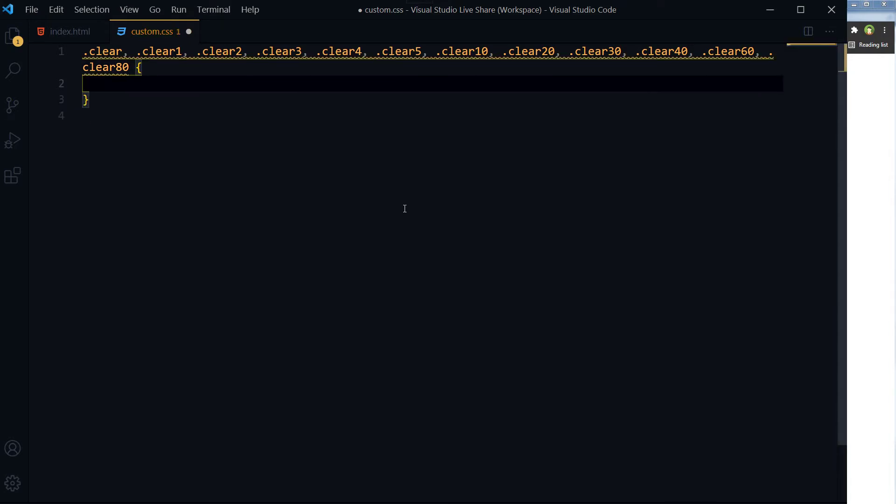
{"action": "type", "text": "clear"}
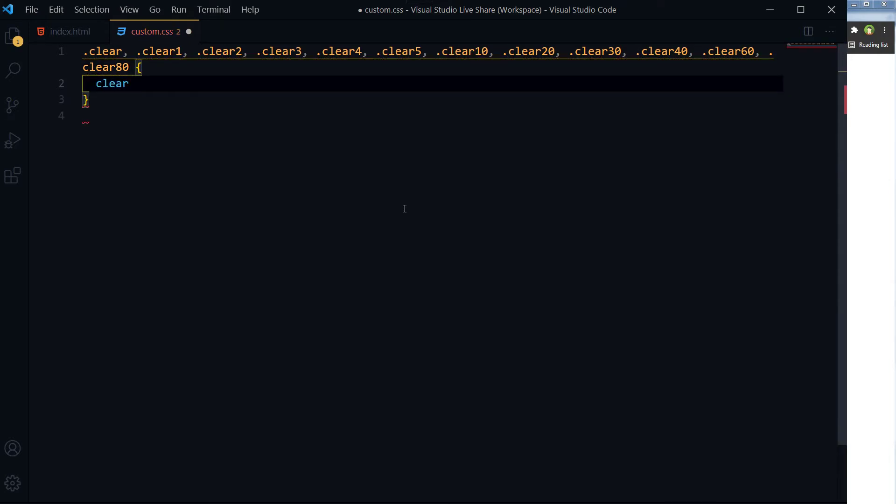
Step: Declare clear: both, font-size: 0 and line-height: 0 in the grouped .clear rule
{"action": "key", "text": "Return"}
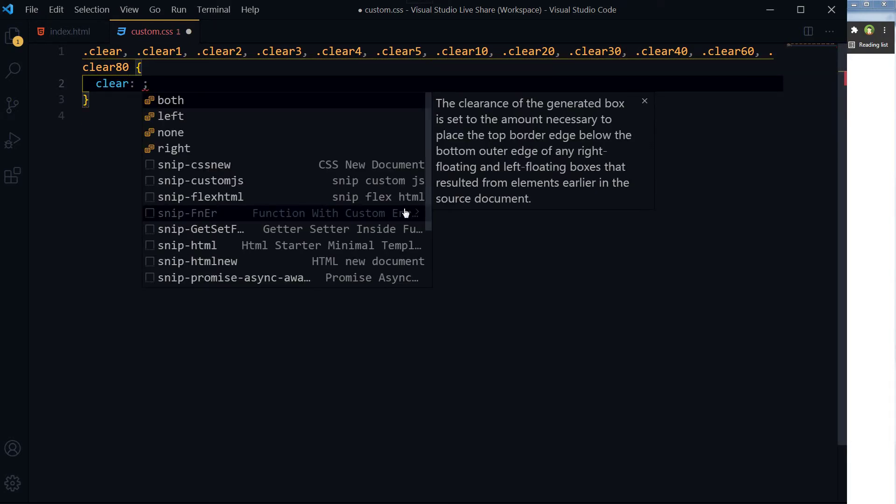
{"action": "key", "text": "Return"}
{"action": "key", "text": "End"}
{"action": "key", "text": "Return"}
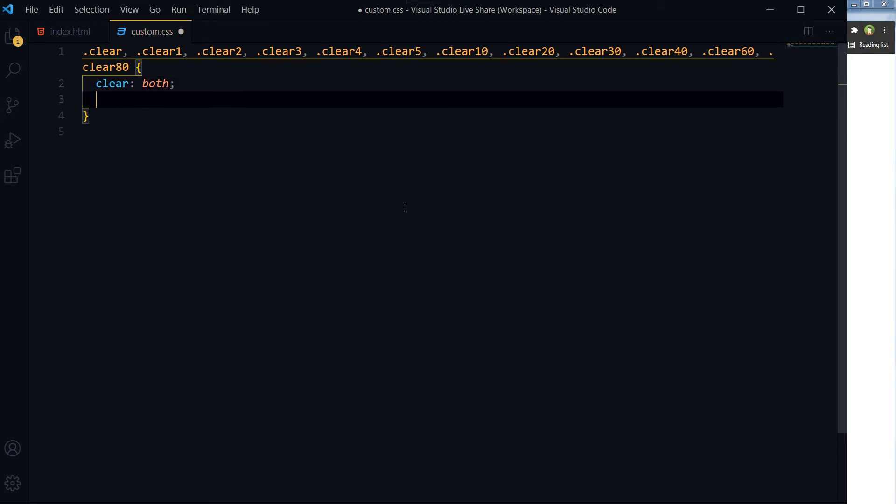
{"action": "type", "text": "fo"}
{"action": "type", "text": "nt-size"}
{"action": "key", "text": "Return"}
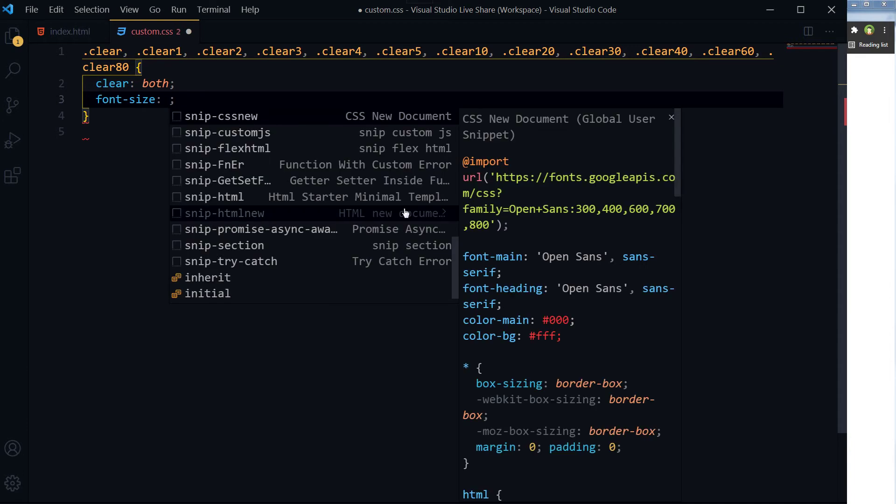
{"action": "type", "text": "0;"}
{"action": "key", "text": "Return"}
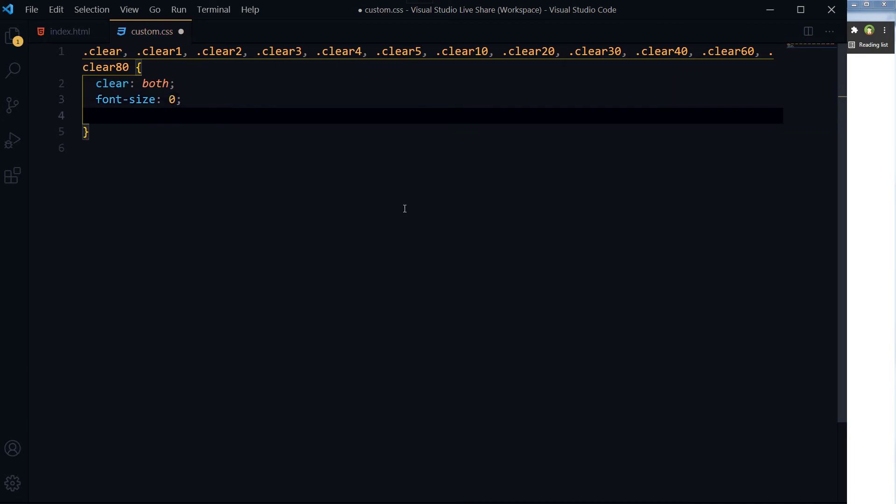
{"action": "type", "text": "line-h"}
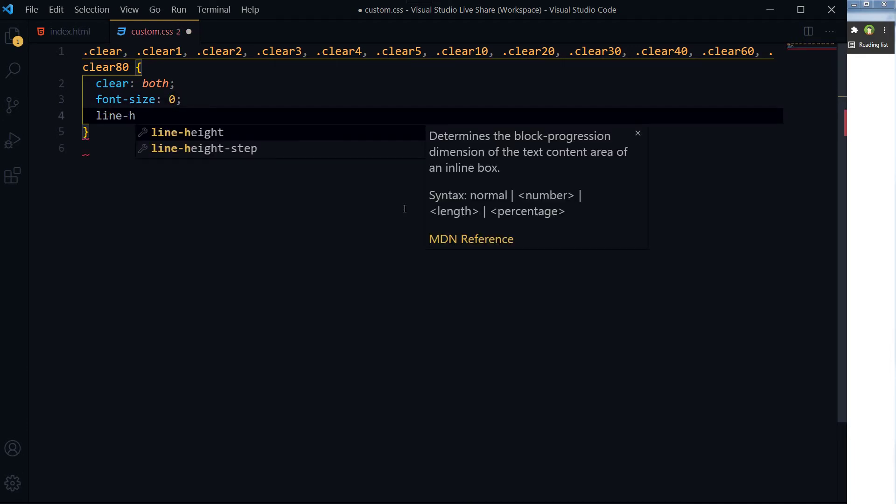
{"action": "key", "text": "Return"}
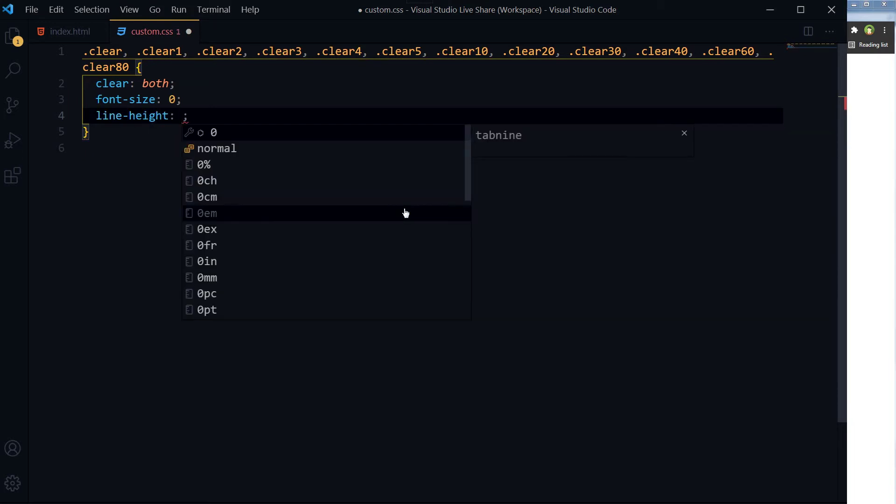
{"action": "type", "text": "0;"}
Step: Select the font-size and line-height lines and inspect the first selector
{"action": "key", "text": "shift+Up"}
{"action": "key", "text": "shift+Home"}
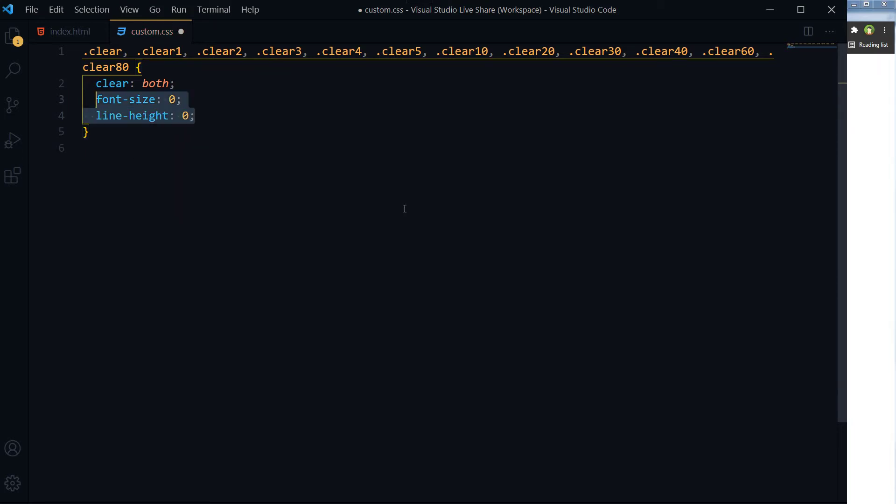
{"action": "key", "text": "Left"}
{"action": "key", "text": "Up"}
{"action": "key", "text": "Up"}
{"action": "key", "text": "Up"}
{"action": "key", "text": "Right"}
{"action": "key", "text": "Right"}
{"action": "key", "text": "Right"}
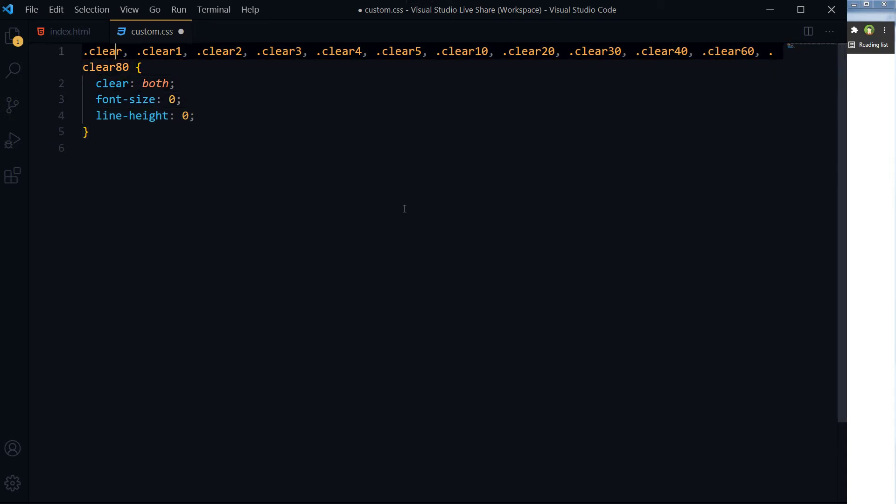
{"action": "key", "text": "Right"}
{"action": "key", "text": "ctrl+Left"}
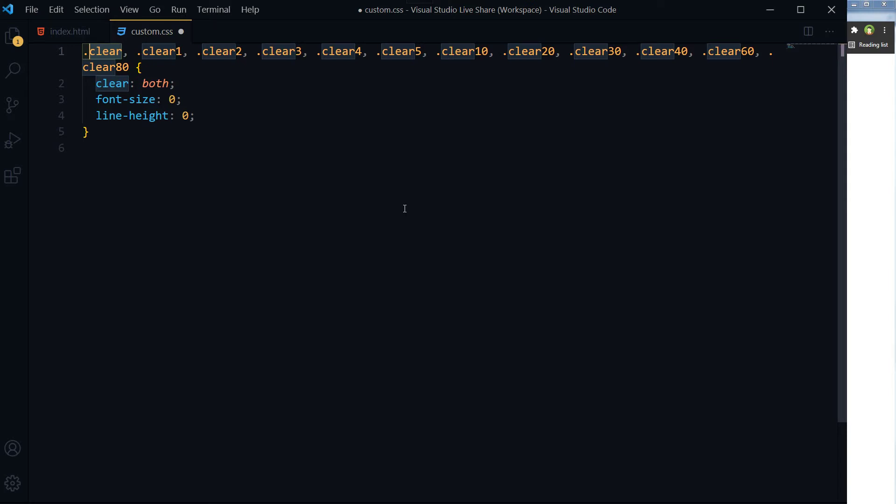
{"action": "key", "text": "Down"}
{"action": "key", "text": "Down"}
{"action": "key", "text": "Up"}
{"action": "key", "text": "Down"}
{"action": "key", "text": "Down"}
{"action": "key", "text": "Down"}
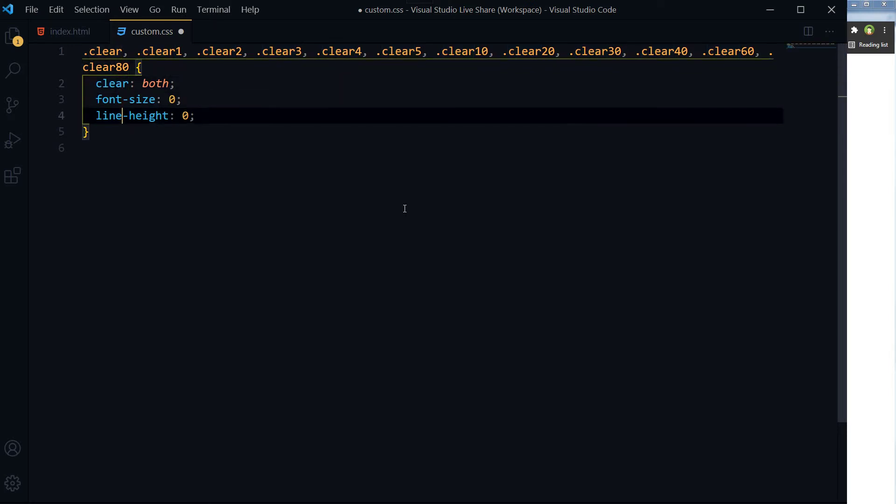
{"action": "key", "text": "End"}
Step: Reselect the two property lines, then return to the selector list on line 1
{"action": "key", "text": "shift+Up"}
{"action": "key", "text": "shift+Home"}
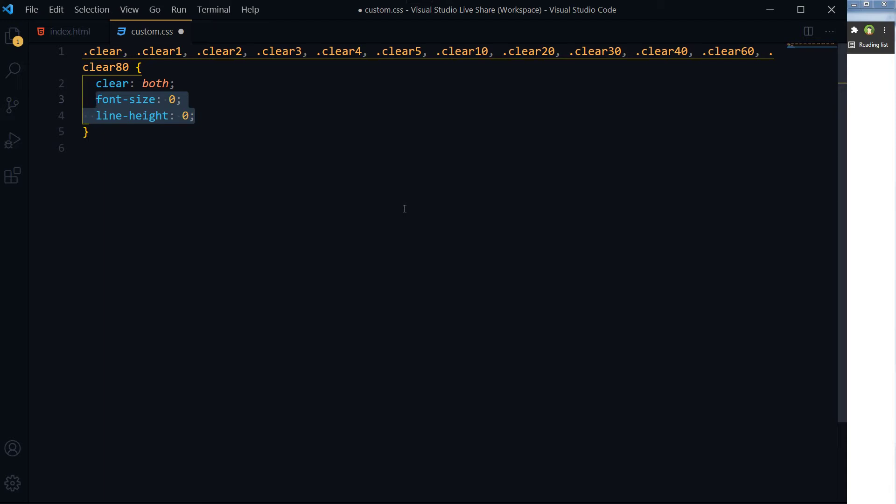
{"action": "key", "text": "Left"}
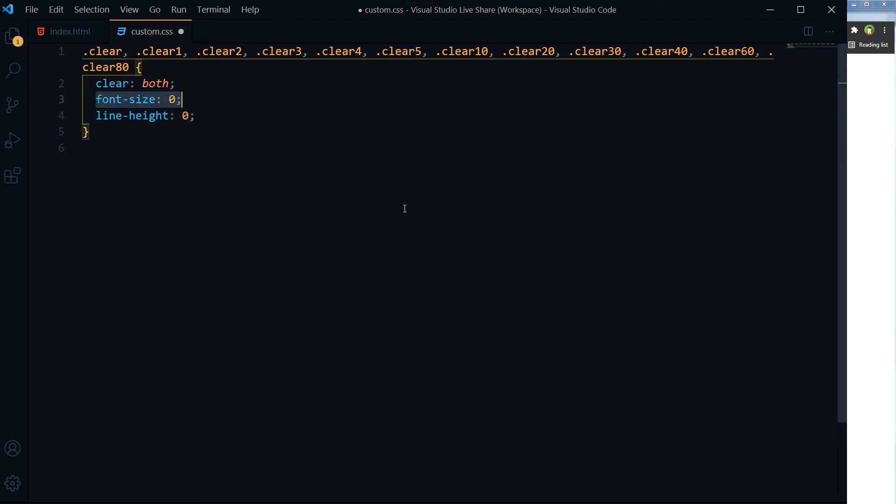
{"action": "key", "text": "Down"}
{"action": "key", "text": "End"}
{"action": "key", "text": "shift+Up"}
{"action": "key", "text": "shift+Home"}
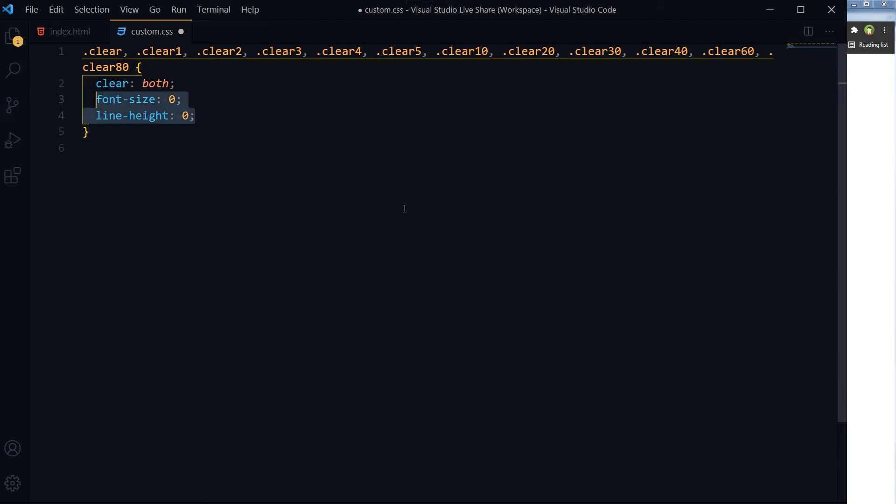
{"action": "key", "text": "Up"}
{"action": "key", "text": "Up"}
{"action": "key", "text": "Down"}
{"action": "key", "text": "Down"}
{"action": "key", "text": "Down"}
{"action": "key", "text": "Down"}
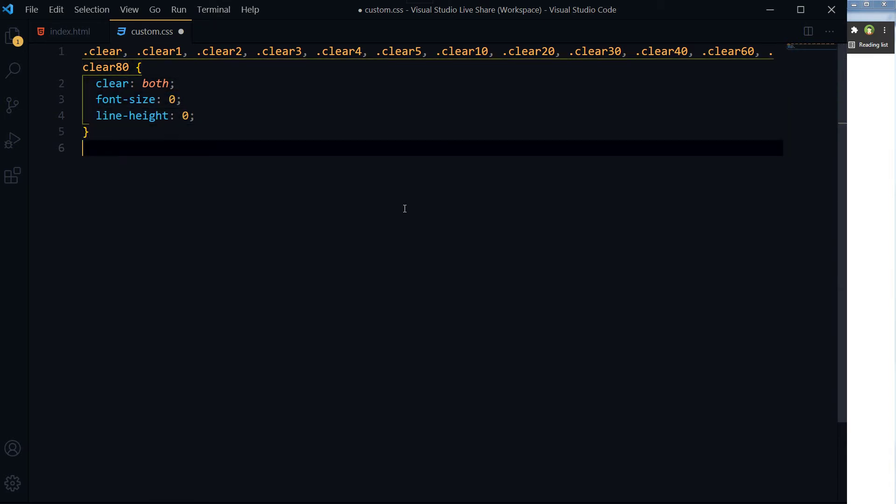
{"action": "key", "text": "Up"}
{"action": "key", "text": "Up"}
{"action": "key", "text": "Up"}
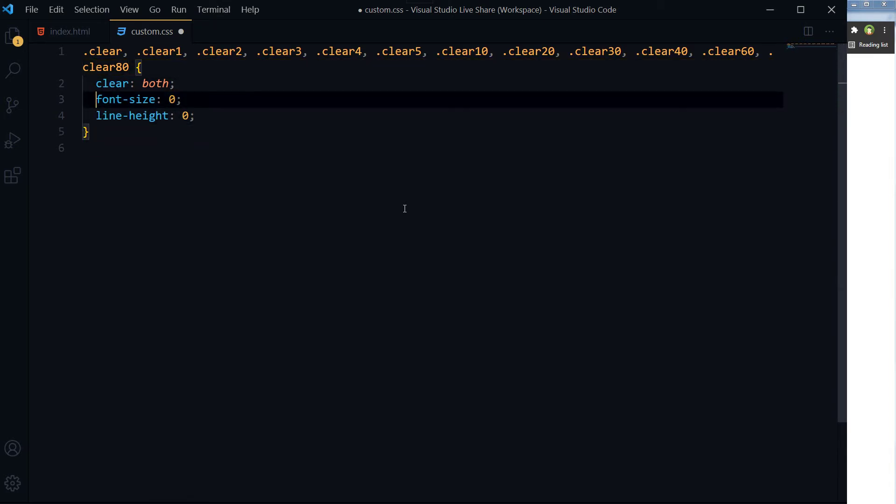
{"action": "key", "text": "Up"}
{"action": "key", "text": "Up"}
{"action": "key", "text": "Up"}
{"action": "key", "text": "shift+Down"}
Step: Copy the selector list and paste it on a new line below the rule
{"action": "key", "text": "shift+End"}
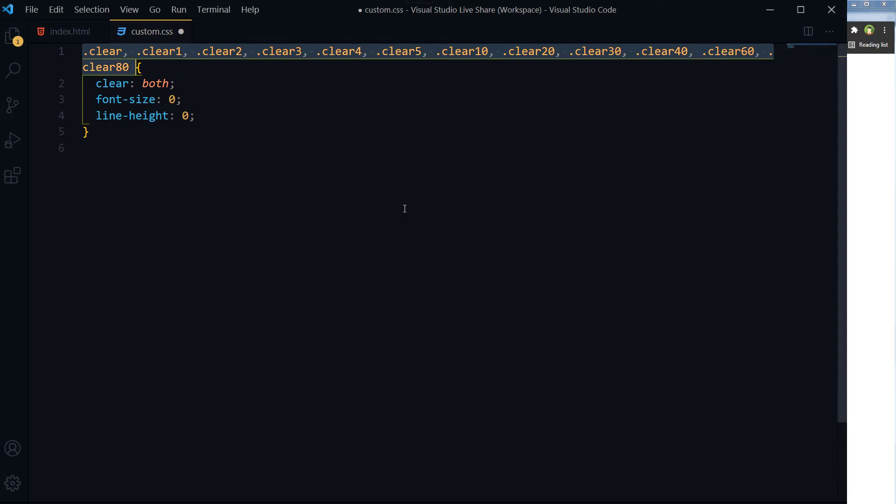
{"action": "key", "text": "shift+Left"}
{"action": "key", "text": "shift+Left"}
{"action": "key", "text": "shift+Left"}
{"action": "key", "text": "shift+Right"}
{"action": "key", "text": "ctrl+c"}
{"action": "key", "text": "Down"}
{"action": "key", "text": "Down"}
{"action": "key", "text": "Down"}
{"action": "key", "text": "Down"}
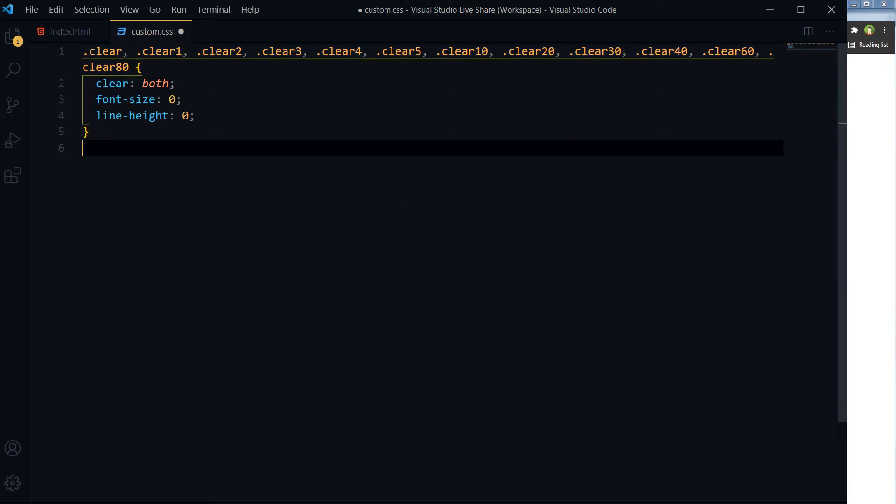
{"action": "key", "text": "Return"}
{"action": "key", "text": "ctrl+v"}
Step: Put .clear1, .clear2, .clear3 and .clear4 each on their own line
{"action": "key", "text": "Up"}
{"action": "key", "text": "Left"}
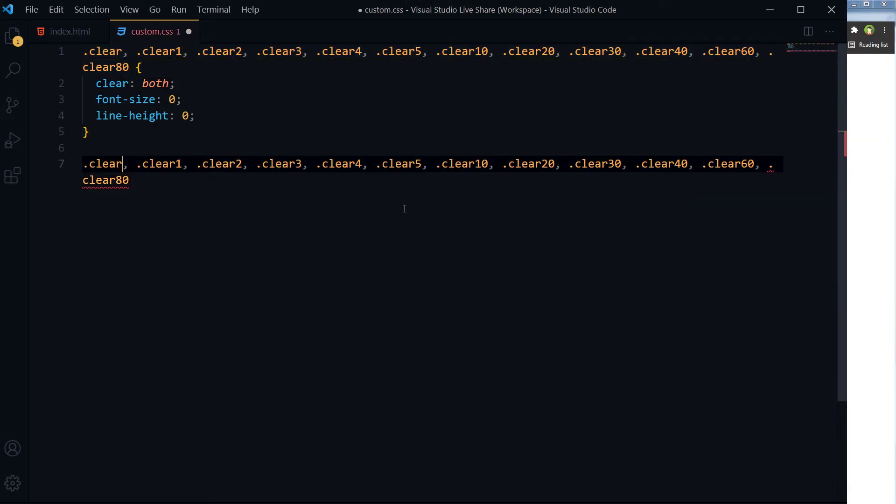
{"action": "key", "text": "shift+Right"}
{"action": "key", "text": "shift+Right"}
{"action": "key", "text": "Return"}
{"action": "key", "text": "Right"}
{"action": "key", "text": "Right"}
{"action": "key", "text": "Right"}
{"action": "key", "text": "Left"}
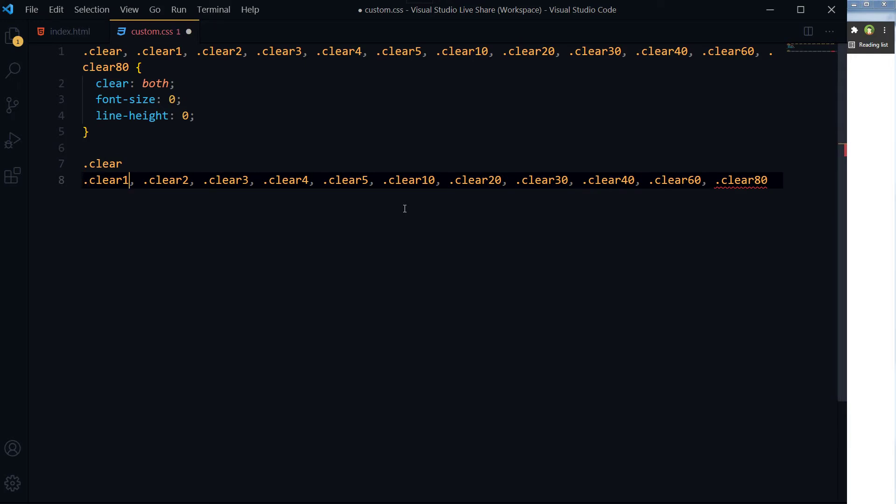
{"action": "key", "text": "shift+Right"}
{"action": "key", "text": "shift+Right"}
{"action": "key", "text": "Return"}
{"action": "key", "text": "Right"}
{"action": "key", "text": "Right"}
{"action": "key", "text": "Right"}
{"action": "key", "text": "Right"}
{"action": "key", "text": "Right"}
{"action": "key", "text": "Right"}
{"action": "key", "text": "Right"}
{"action": "key", "text": "shift+Right"}
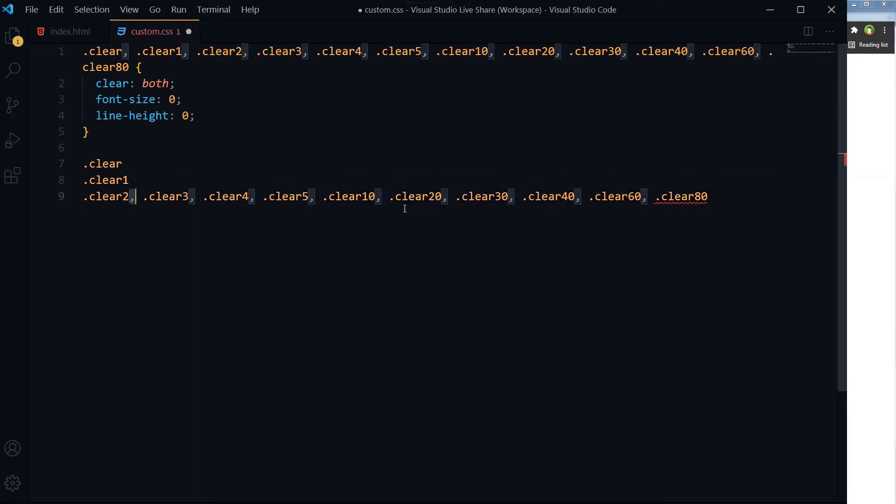
{"action": "key", "text": "shift+Right"}
{"action": "key", "text": "Return"}
{"action": "key", "text": "Right"}
{"action": "key", "text": "Right"}
{"action": "key", "text": "Right"}
{"action": "key", "text": "Right"}
{"action": "key", "text": "Right"}
{"action": "key", "text": "Right"}
{"action": "key", "text": "Right"}
{"action": "key", "text": "shift+Right"}
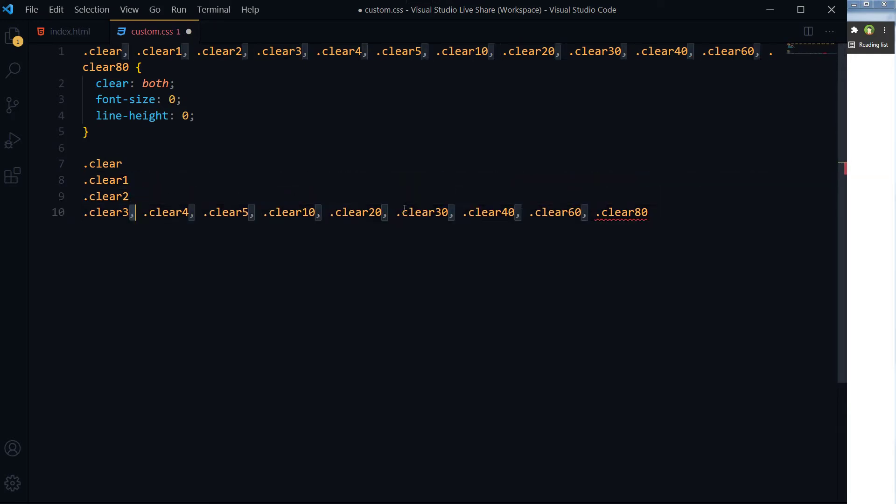
{"action": "key", "text": "shift+Right"}
{"action": "key", "text": "Return"}
Step: Put .clear5, .clear10, .clear20 and .clear30 each on their own line
{"action": "key", "text": "Right"}
{"action": "key", "text": "Right"}
{"action": "key", "text": "Right"}
{"action": "key", "text": "shift+Right"}
{"action": "key", "text": "shift+Right"}
{"action": "key", "text": "Return"}
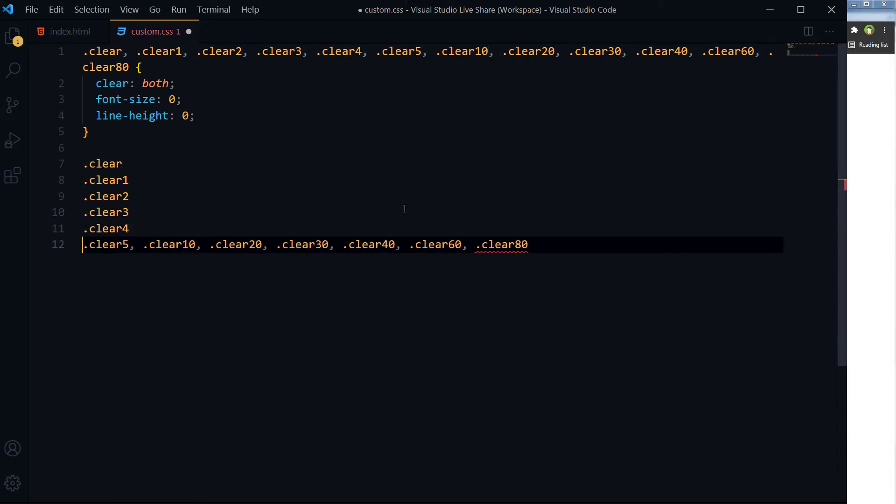
{"action": "key", "text": "Right"}
{"action": "key", "text": "Right"}
{"action": "key", "text": "Right"}
{"action": "key", "text": "shift+Right"}
{"action": "key", "text": "shift+Right"}
{"action": "key", "text": "Return"}
{"action": "key", "text": "Right"}
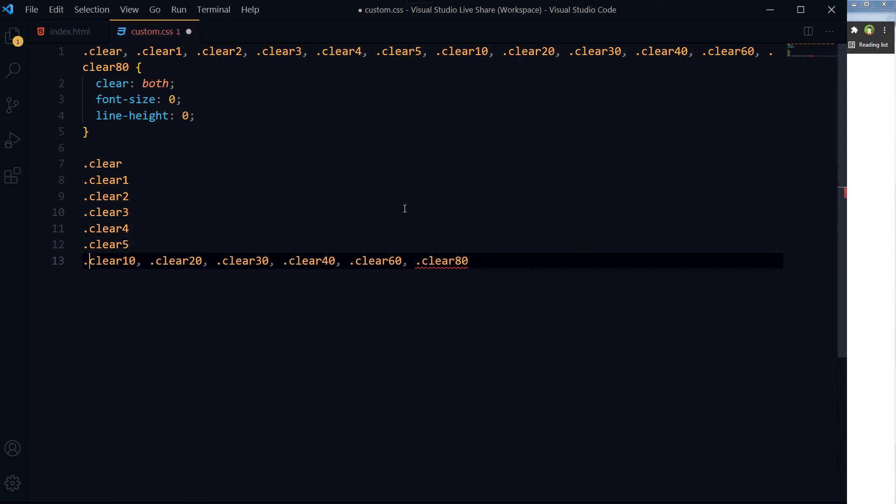
{"action": "key", "text": "Right"}
{"action": "key", "text": "Right"}
{"action": "key", "text": "Right"}
{"action": "key", "text": "shift+Right"}
{"action": "key", "text": "shift+Right"}
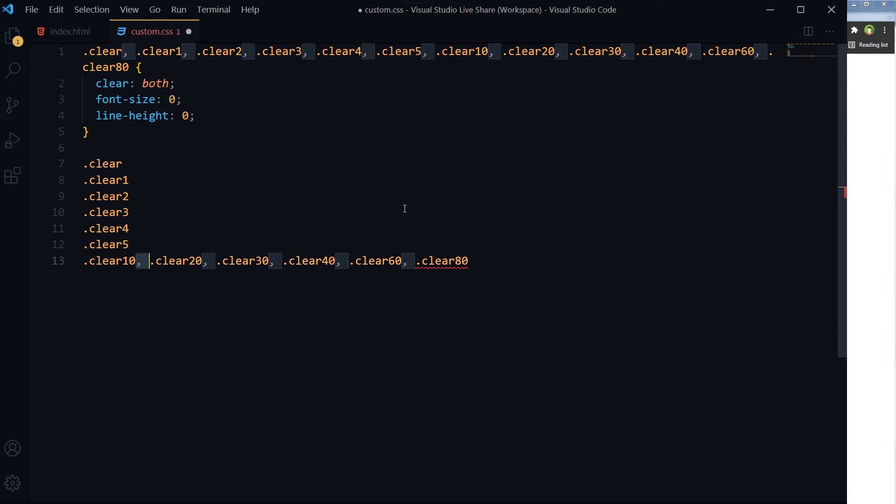
{"action": "key", "text": "Return"}
{"action": "key", "text": "Right"}
{"action": "key", "text": "Right"}
{"action": "key", "text": "Right"}
{"action": "key", "text": "Right"}
{"action": "key", "text": "Right"}
{"action": "key", "text": "Right"}
{"action": "key", "text": "Right"}
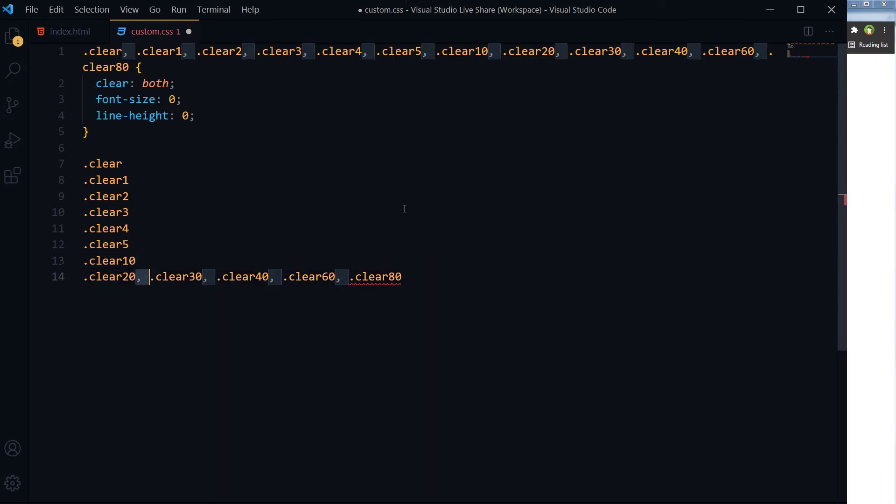
{"action": "key", "text": "Return"}
Step: Put .clear40, .clear60 and .clear80 each on their own line
{"action": "key", "text": "Right"}
{"action": "key", "text": "Right"}
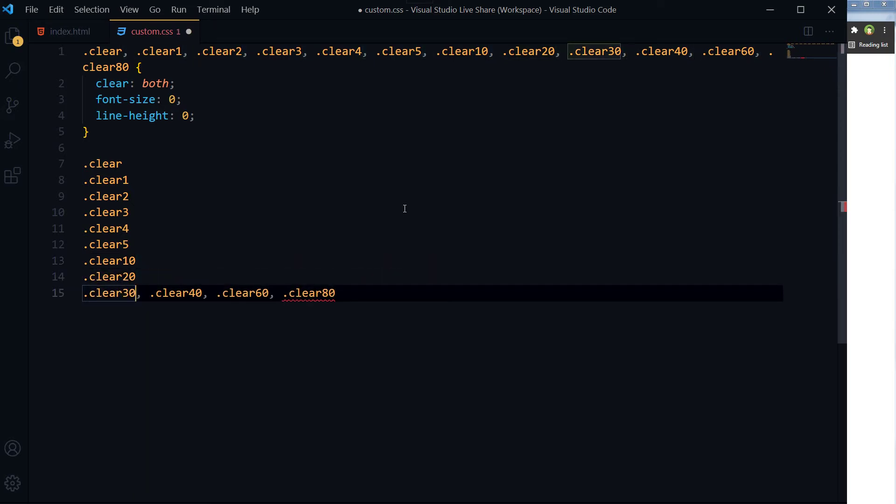
{"action": "key", "text": "shift+Right"}
{"action": "key", "text": "shift+Right"}
{"action": "key", "text": "Return"}
{"action": "key", "text": "Right"}
{"action": "key", "text": "Right"}
{"action": "key", "text": "Right"}
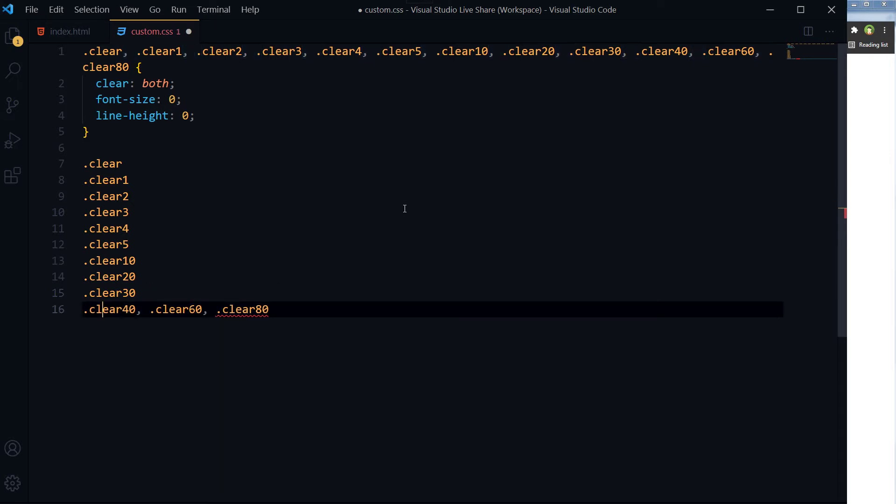
{"action": "key", "text": "Right"}
{"action": "key", "text": "Right"}
{"action": "key", "text": "Right"}
{"action": "key", "text": "Right"}
{"action": "key", "text": "Right"}
{"action": "key", "text": "shift+Right"}
{"action": "key", "text": "shift+Right"}
{"action": "key", "text": "shift+Left"}
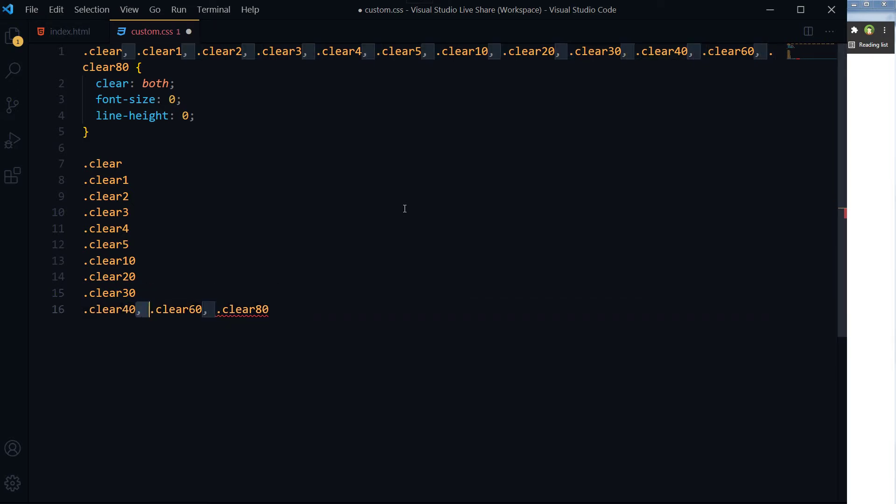
{"action": "key", "text": "Return"}
{"action": "key", "text": "Right"}
{"action": "key", "text": "Right"}
{"action": "key", "text": "Right"}
{"action": "key", "text": "Right"}
{"action": "key", "text": "Right"}
{"action": "key", "text": "shift+Right"}
{"action": "key", "text": "shift+Right"}
{"action": "key", "text": "Return"}
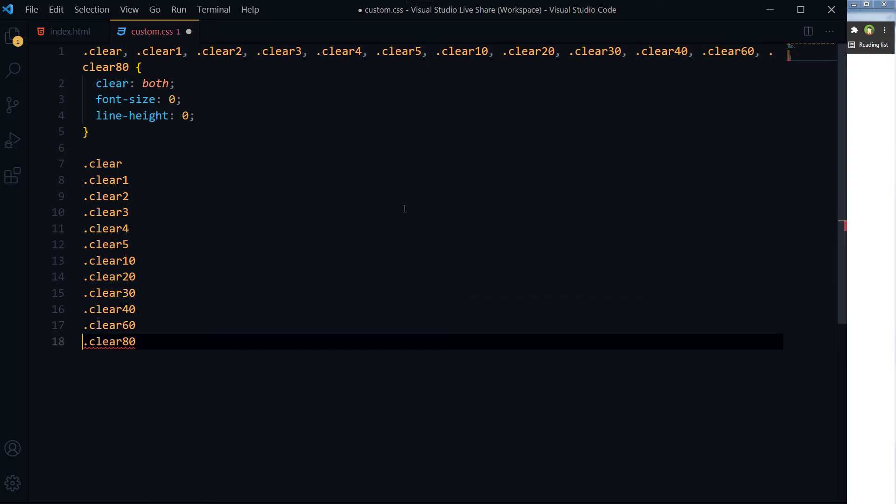
{"action": "key", "text": "End"}
{"action": "key", "text": "shift+Home"}
{"action": "key", "text": "End"}
{"action": "type", "text": "{"}
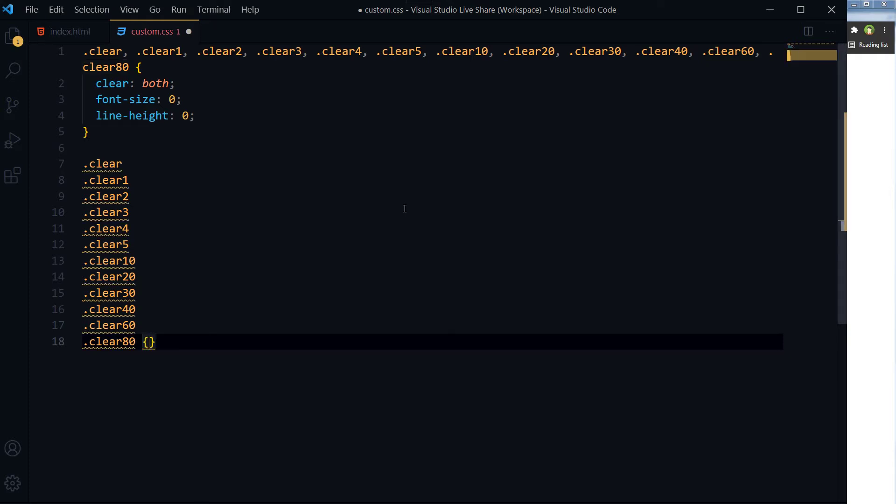
{"action": "type", "text": "hei"}
{"action": "type", "text": "ght"}
Step: Give .clear80 a height: 0 declaration and copy it
{"action": "key", "text": "Return"}
{"action": "type", "text": "0;"}
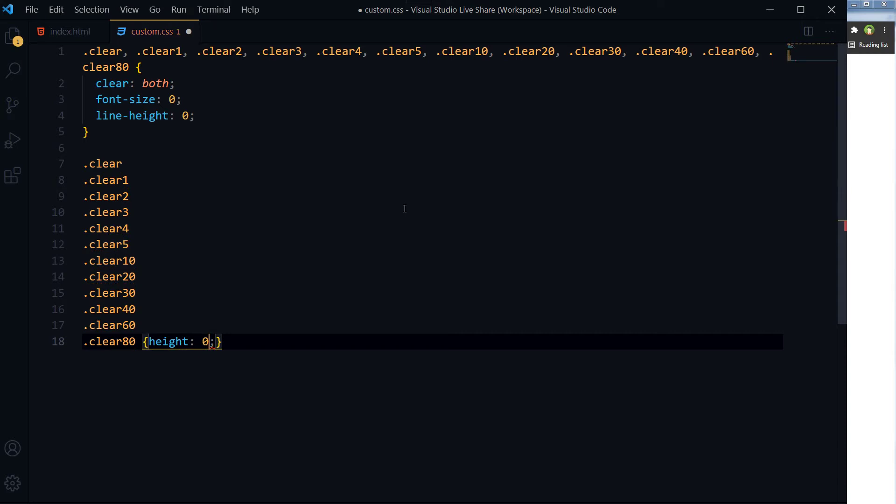
{"action": "key", "text": "shift+alt+Right"}
{"action": "key", "text": "Left"}
{"action": "key", "text": "Up"}
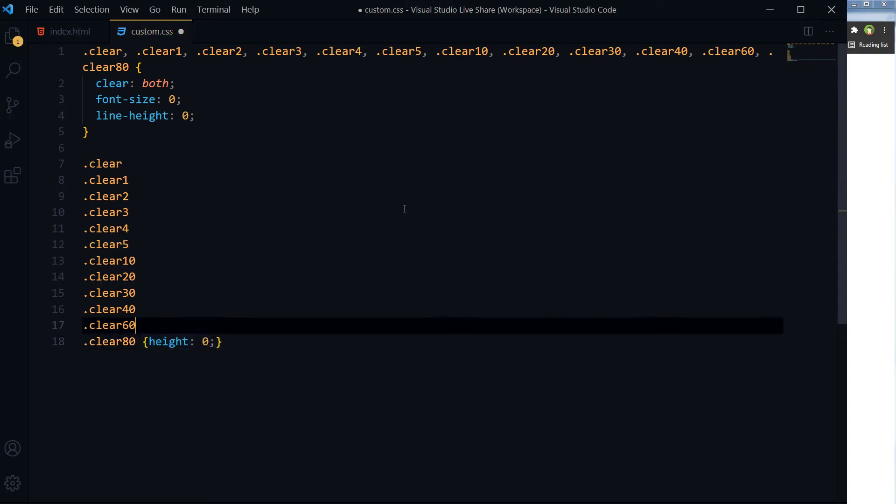
{"action": "key", "text": "Up"}
{"action": "key", "text": "Up"}
{"action": "key", "text": "Up"}
{"action": "key", "text": "Up"}
Step: Paste the height: 0 rule after .clear, .clear1, .clear2, .clear3 and .clear4
{"action": "type", "text": "{height: 0;}"}
{"action": "key", "text": "Down"}
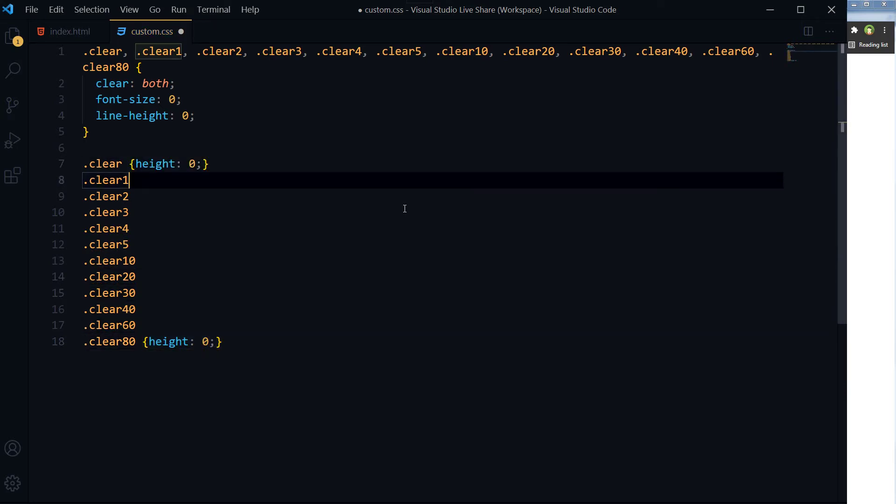
{"action": "key", "text": "ctrl+v"}
{"action": "key", "text": "Down"}
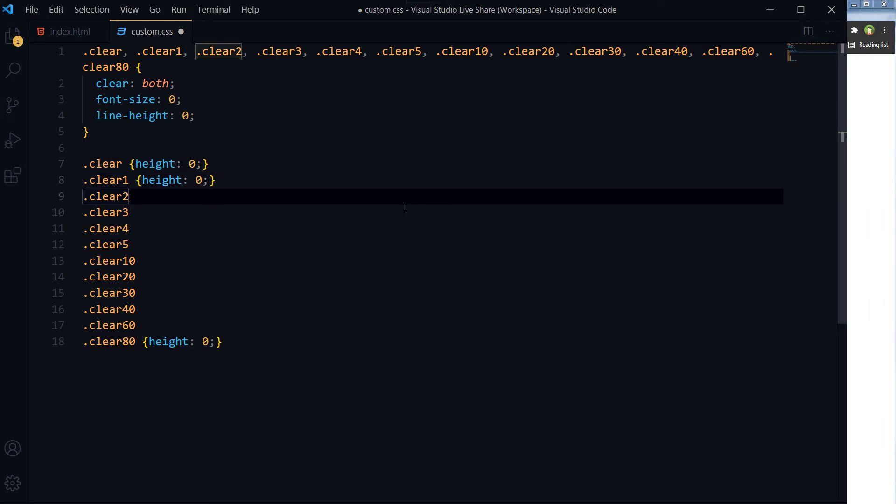
{"action": "key", "text": "ctrl+v"}
{"action": "key", "text": "Down"}
{"action": "key", "text": "ctrl+v"}
{"action": "key", "text": "Down"}
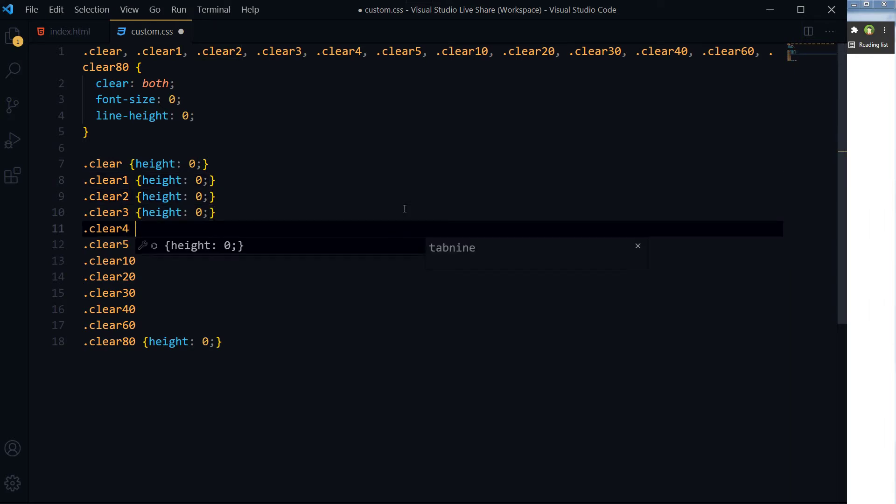
{"action": "key", "text": "ctrl+v"}
Step: Paste the height: 0 rule after .clear5 through .clear60
{"action": "key", "text": "Down"}
{"action": "key", "text": "ctrl+v"}
{"action": "key", "text": "Down"}
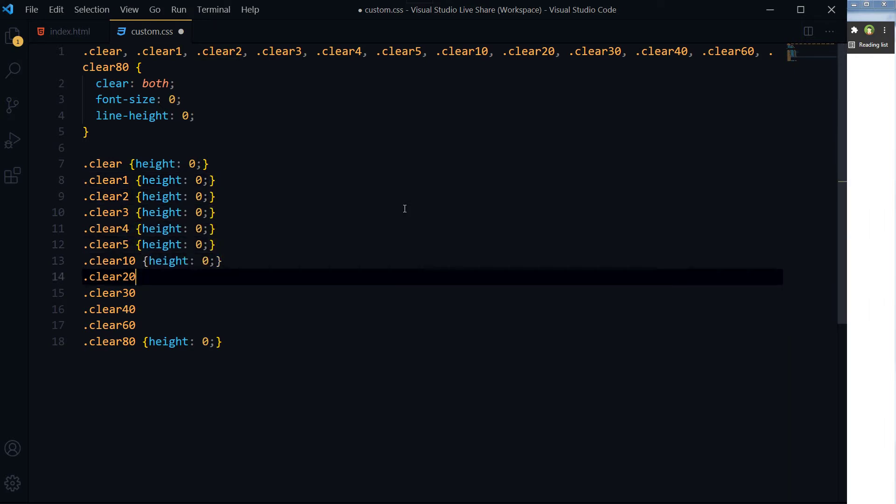
{"action": "key", "text": "ctrl+v"}
{"action": "key", "text": "Down"}
{"action": "type", "text": "{height: 0;}"}
{"action": "key", "text": "Down"}
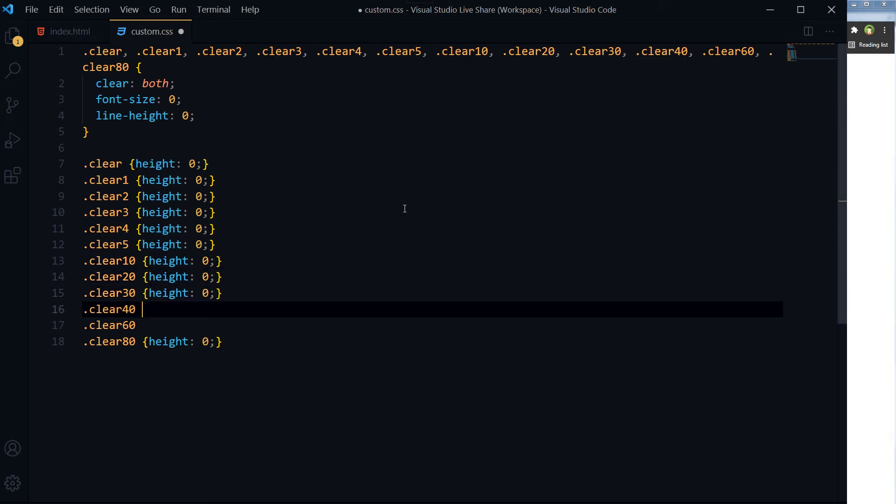
{"action": "type", "text": "{height: 0;}"}
{"action": "key", "text": "Down"}
{"action": "type", "text": "{height: 0;}"}
{"action": "key", "text": "Up"}
{"action": "key", "text": "Up"}
{"action": "key", "text": "Up"}
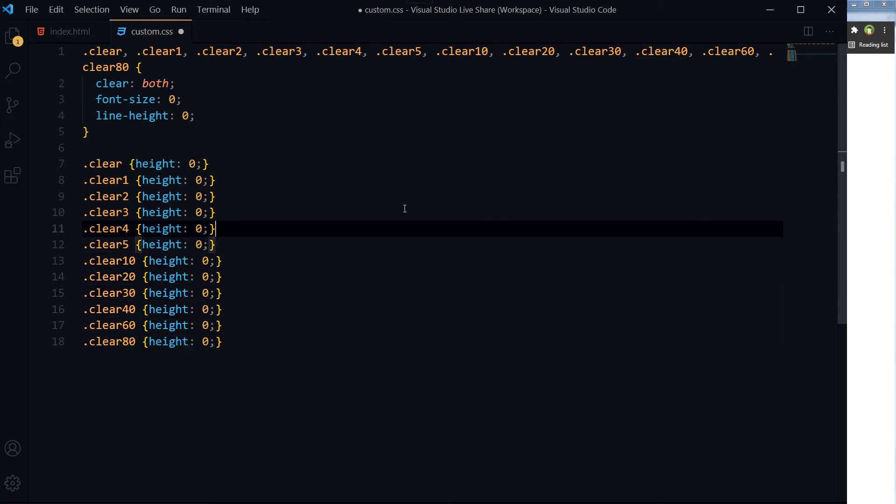
{"action": "key", "text": "Up"}
{"action": "key", "text": "Up"}
{"action": "key", "text": "Up"}
{"action": "key", "text": "Left"}
{"action": "key", "text": "Left"}
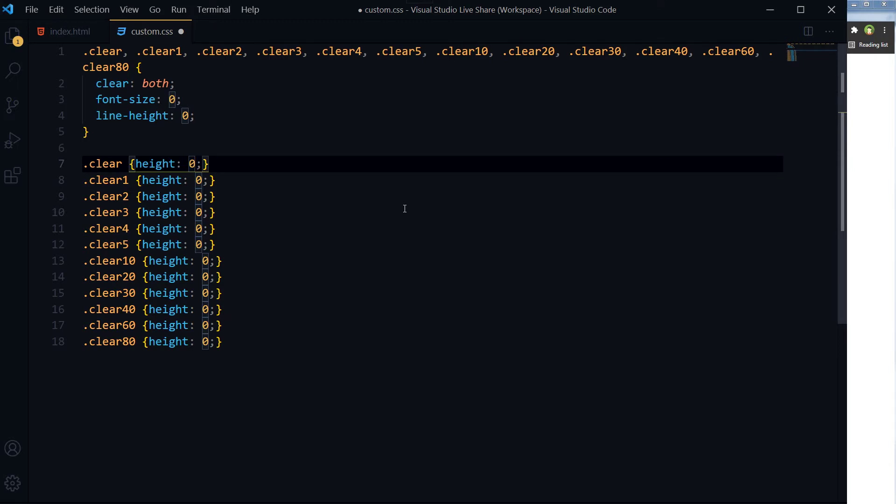
Step: Set the .clear1 and .clear2 heights to 1px and 2px
{"action": "key", "text": "End"}
{"action": "key", "text": "shift+Home"}
{"action": "key", "text": "End"}
{"action": "key", "text": "Down"}
{"action": "key", "text": "Left"}
{"action": "key", "text": "Left"}
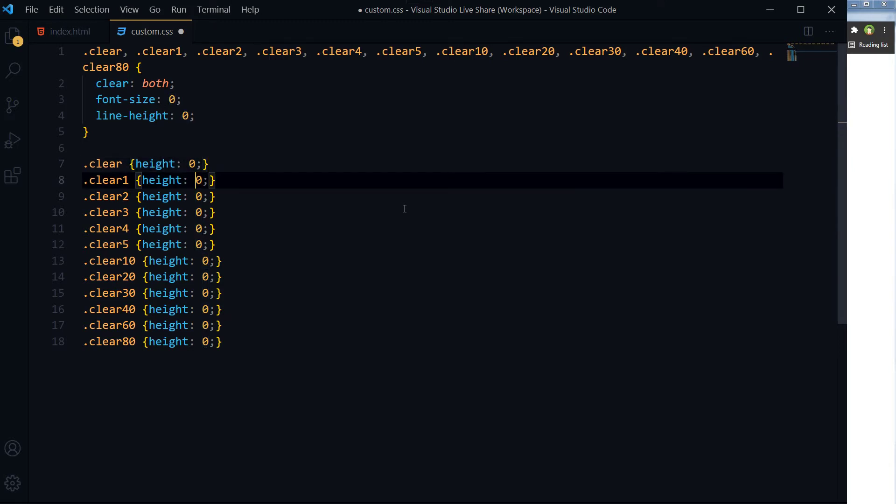
{"action": "type", "text": "1p"}
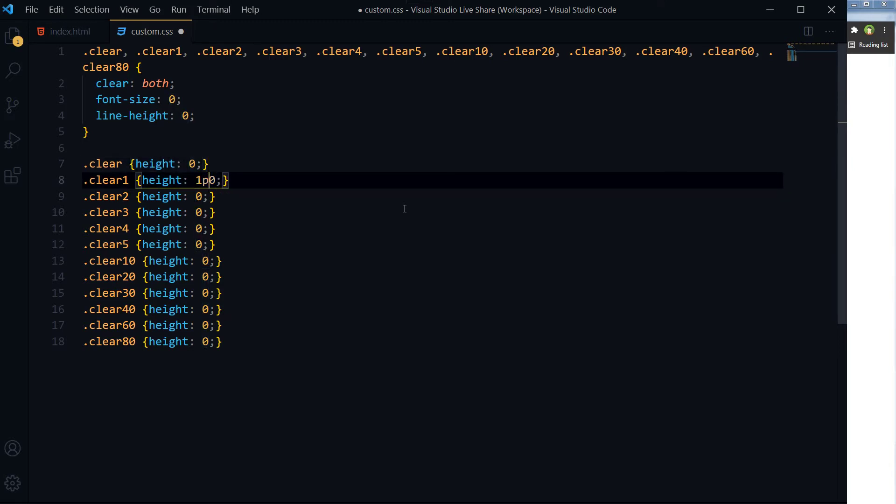
{"action": "type", "text": "x"}
{"action": "key", "text": "Delete"}
{"action": "key", "text": "ctrl+shift+Left"}
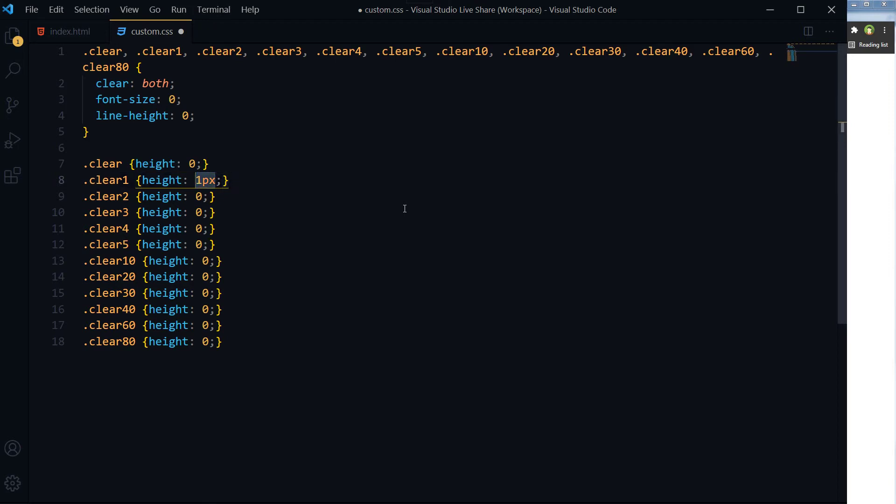
{"action": "key", "text": "Down"}
{"action": "key", "text": "Up"}
{"action": "key", "text": "Down"}
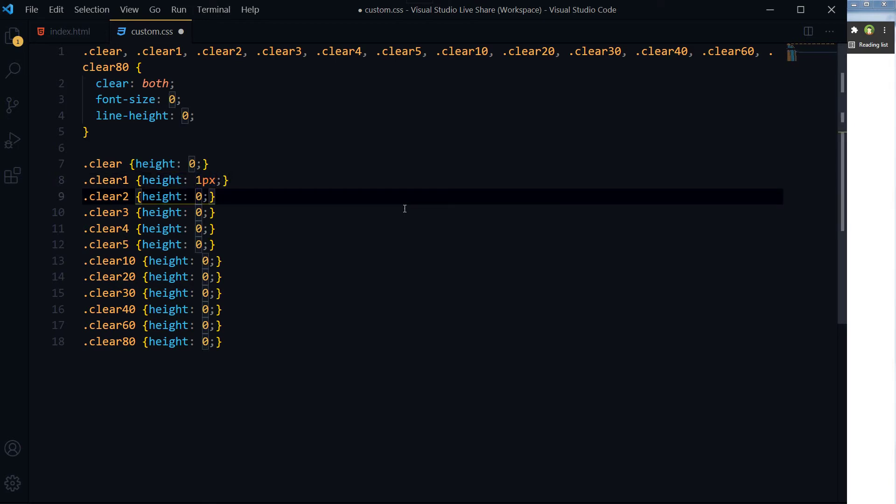
{"action": "key", "text": "Delete"}
{"action": "type", "text": "2px"}
Step: Set the .clear3, .clear4 and .clear5 heights to 3px, 4px and 5px
{"action": "key", "text": "Down"}
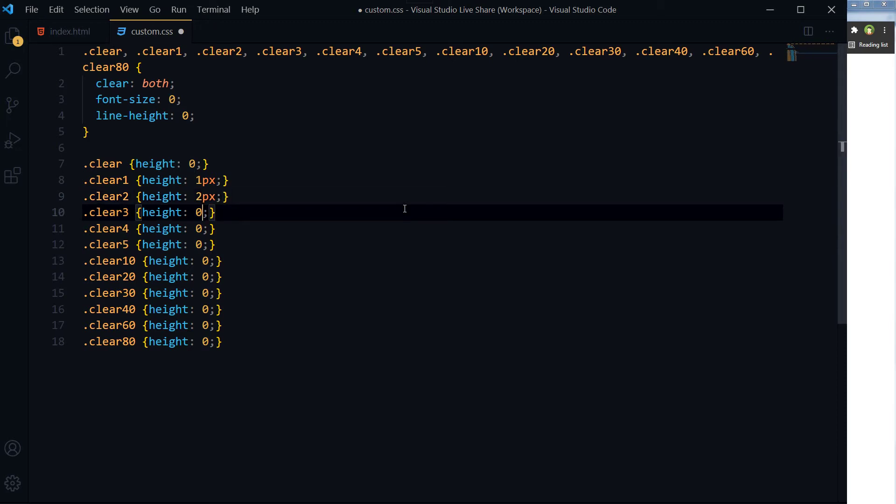
{"action": "key", "text": "ctrl+shift+Left"}
{"action": "type", "text": "3"}
{"action": "key", "text": "Delete"}
{"action": "type", "text": "px"}
{"action": "key", "text": "Down"}
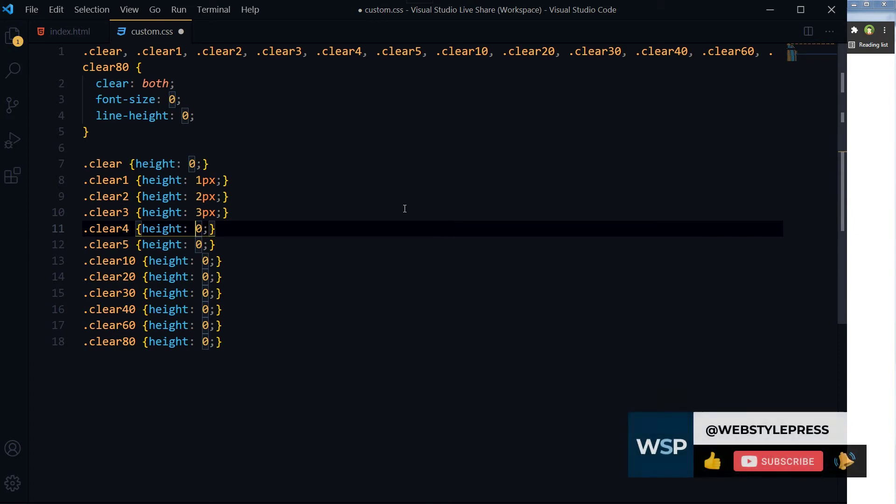
{"action": "type", "text": "4"}
{"action": "key", "text": "Delete"}
{"action": "type", "text": "px"}
{"action": "key", "text": "Down"}
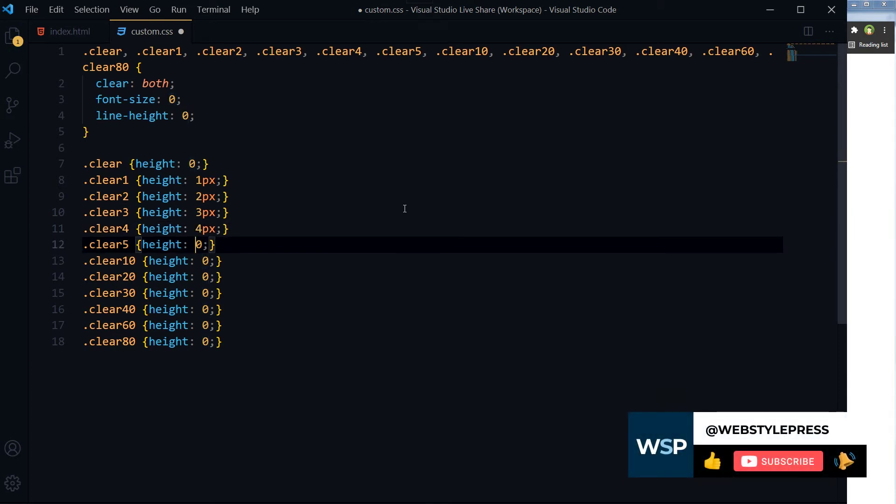
{"action": "key", "text": "ctrl+shift+Left"}
{"action": "key", "text": "Delete"}
{"action": "type", "text": "px"}
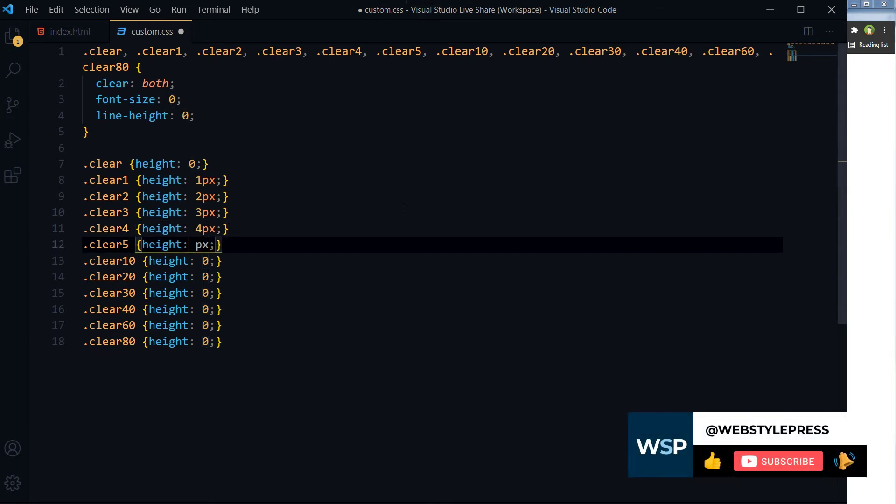
{"action": "type", "text": "5"}
Step: Set the .clear10, .clear20 and .clear30 heights to 10px, 20px and 30px
{"action": "key", "text": "Down"}
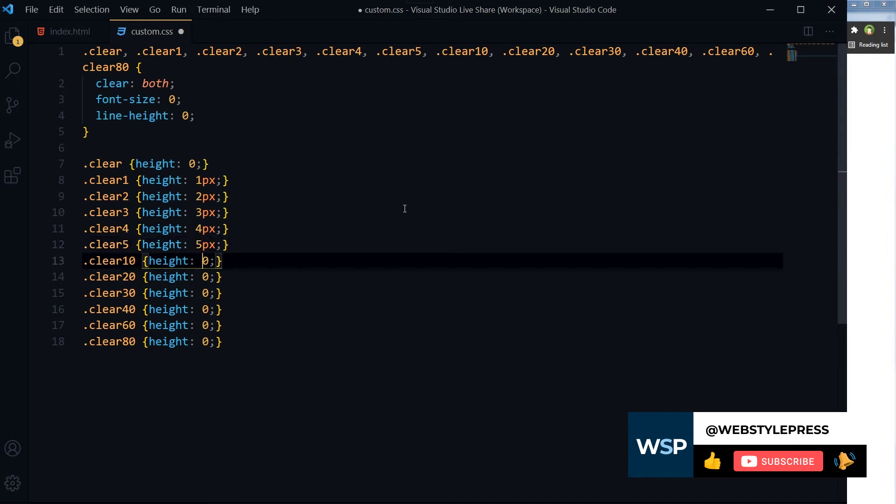
{"action": "type", "text": "px"}
{"action": "key", "text": "Delete"}
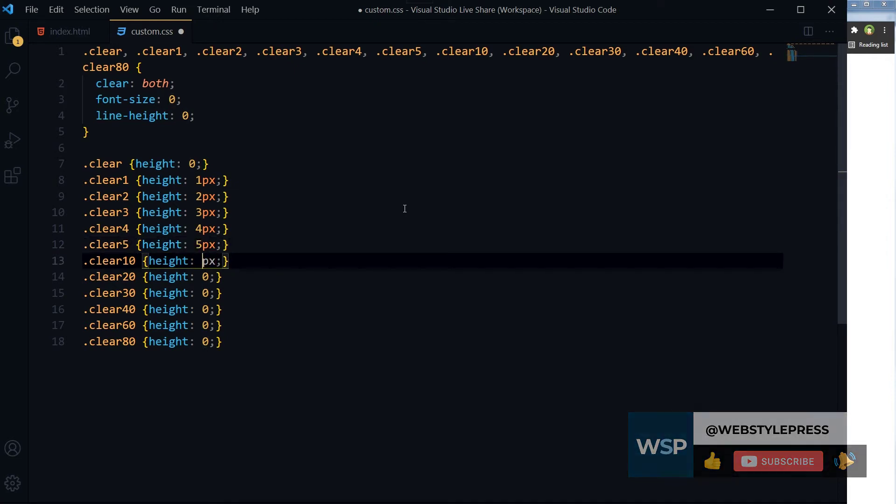
{"action": "key", "text": "Left"}
{"action": "key", "text": "Left"}
{"action": "type", "text": "10"}
{"action": "key", "text": "Down"}
{"action": "key", "text": "Left"}
{"action": "key", "text": "Left"}
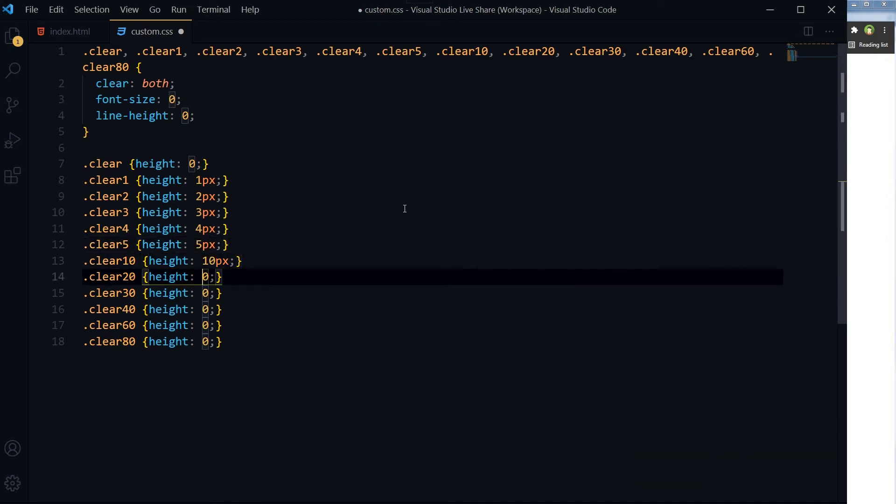
{"action": "type", "text": "2"}
{"action": "key", "text": "Right"}
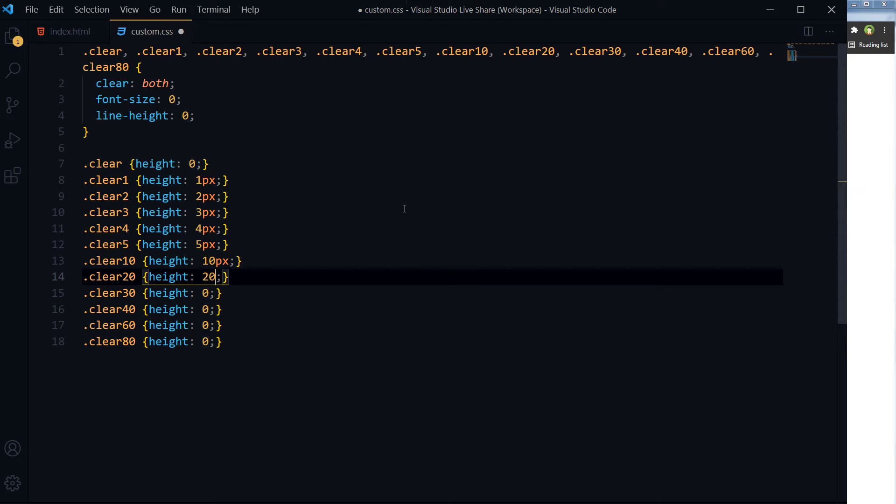
{"action": "type", "text": "px"}
{"action": "key", "text": "Escape"}
{"action": "key", "text": "Down"}
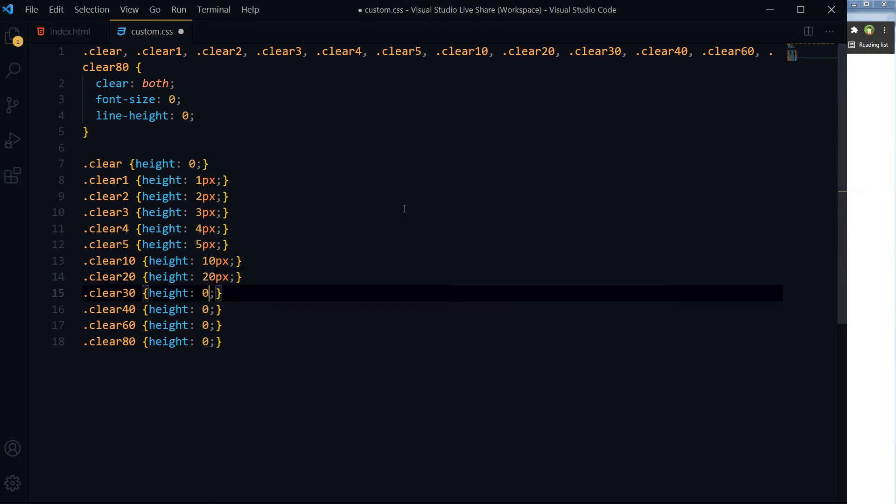
{"action": "key", "text": "Left"}
{"action": "key", "text": "Left"}
{"action": "type", "text": "3"}
{"action": "key", "text": "Right"}
{"action": "type", "text": "px"}
Step: Set the .clear40, .clear60 and .clear80 heights to 40px, 60px and 80px
{"action": "key", "text": "Down"}
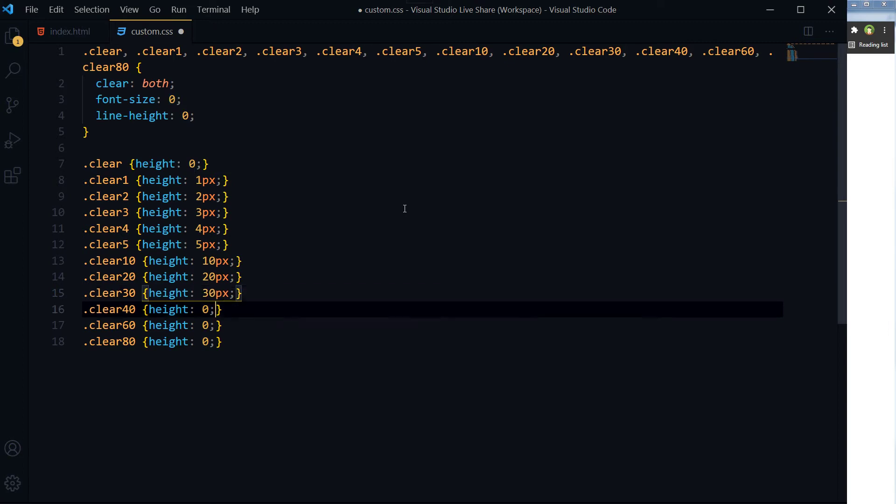
{"action": "key", "text": "Left"}
{"action": "key", "text": "Left"}
{"action": "key", "text": "Left"}
{"action": "type", "text": "4"}
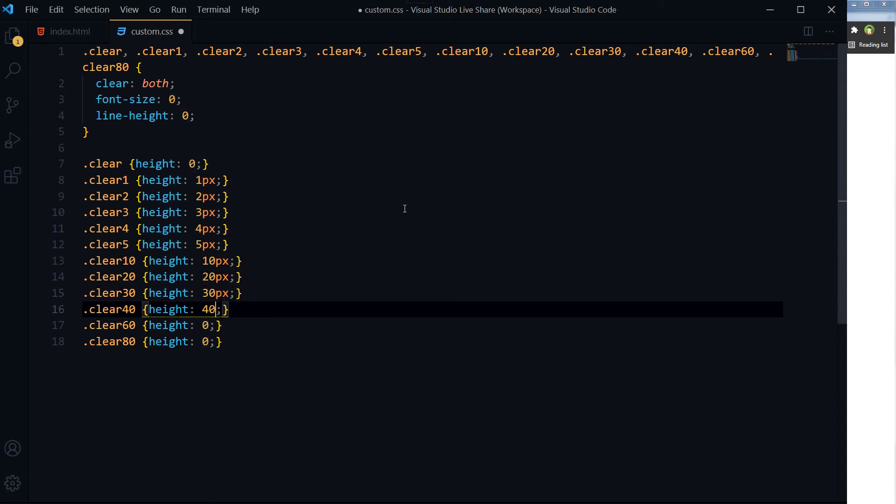
{"action": "key", "text": "Right"}
{"action": "type", "text": "px"}
{"action": "key", "text": "Left"}
{"action": "key", "text": "Left"}
{"action": "key", "text": "Escape"}
{"action": "key", "text": "Down"}
{"action": "key", "text": "Left"}
{"action": "type", "text": "6"}
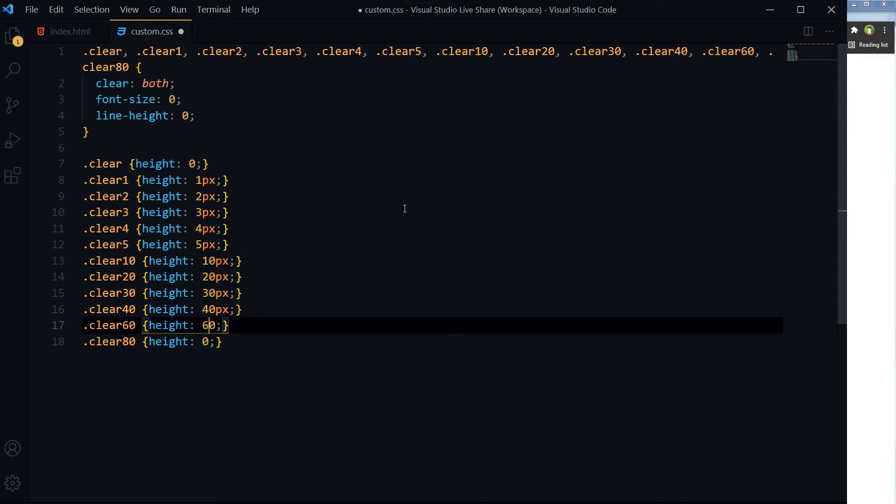
{"action": "key", "text": "Right"}
{"action": "type", "text": "px"}
{"action": "key", "text": "Left"}
{"action": "key", "text": "Escape"}
{"action": "key", "text": "Down"}
{"action": "key", "text": "Left"}
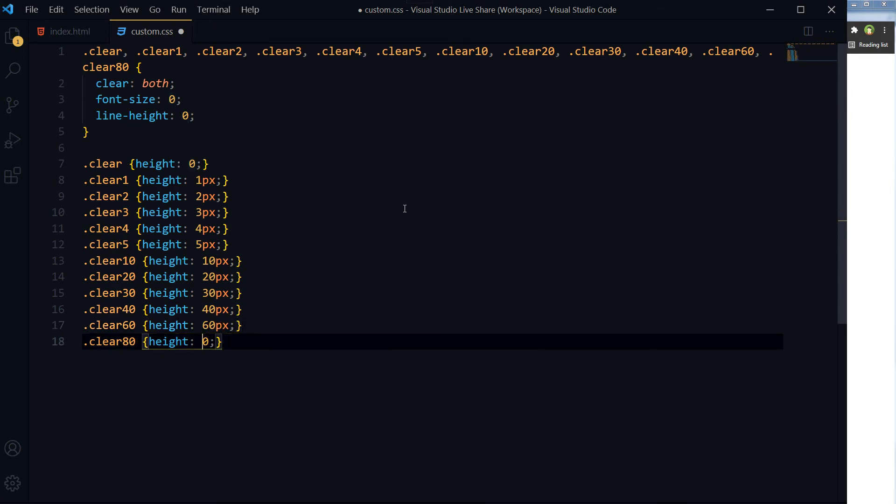
{"action": "type", "text": "80px"}
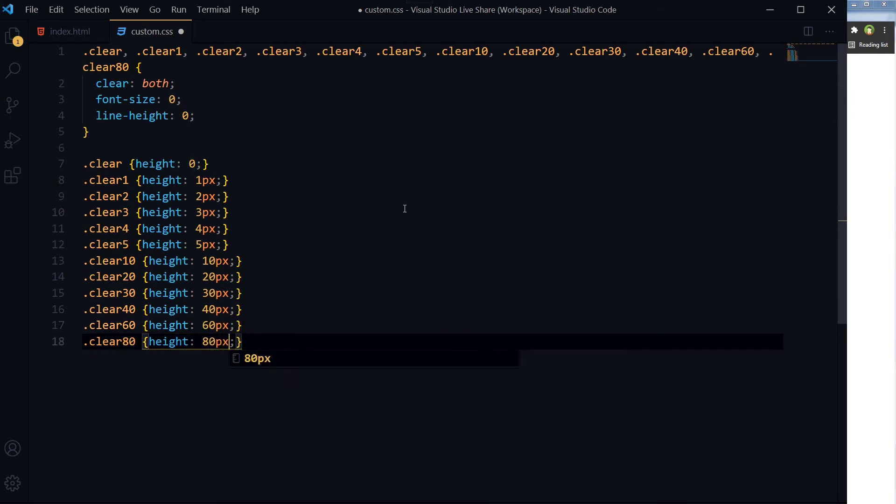
{"action": "key", "text": "Escape"}
Step: Add a blank line after the rules and save custom.css
{"action": "key", "text": "End"}
{"action": "key", "text": "Return"}
{"action": "key", "text": "ctrl+s"}
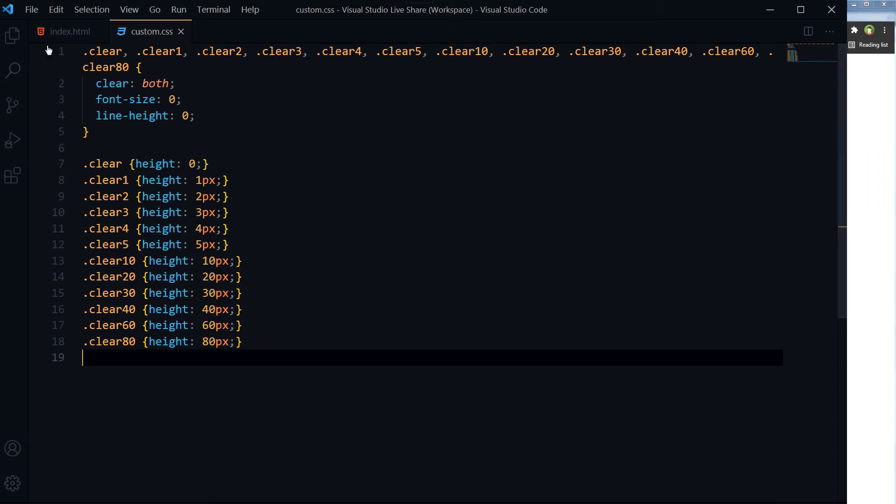
Step: In index.html, rename the first paragraph's div tags to span and begin the second's opening tag
{"action": "key", "text": "ctrl+Tab"}
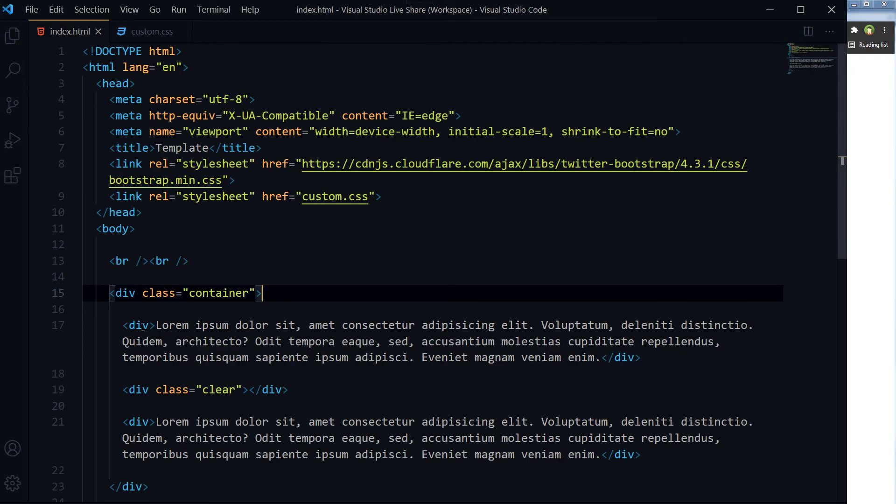
{"action": "double_click", "coordinate": [143, 325]}
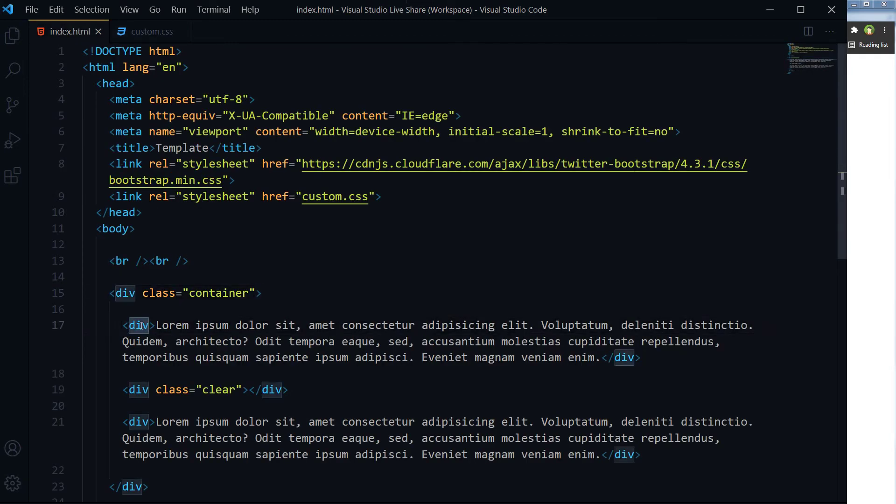
{"action": "type", "text": "span"}
{"action": "key", "text": "Up"}
{"action": "key", "text": "Down"}
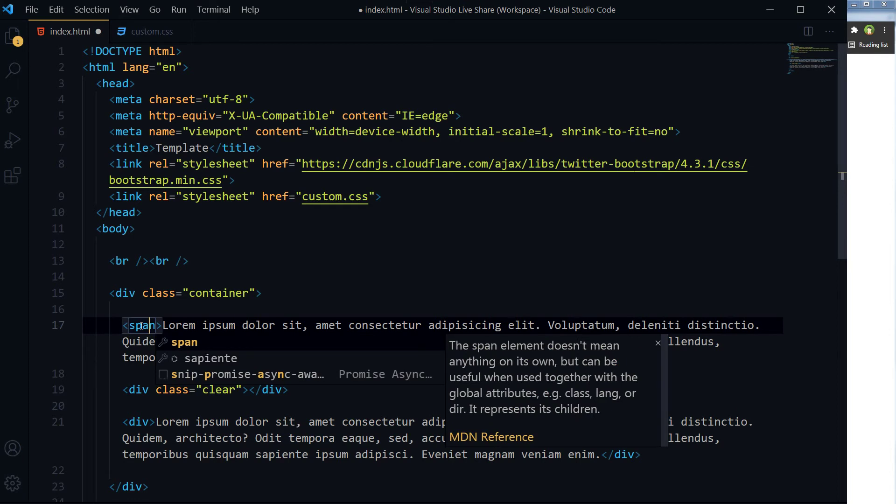
{"action": "key", "text": "Escape"}
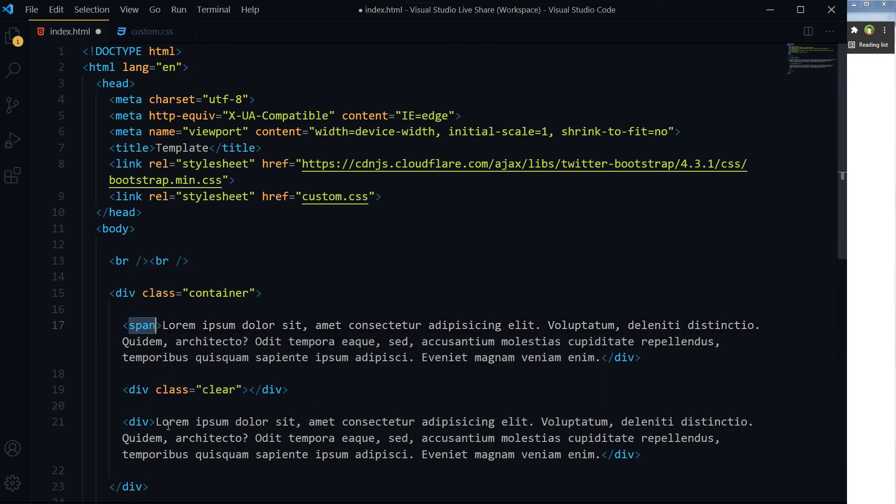
{"action": "double_click", "coordinate": [620, 361]}
{"action": "type", "text": "span"}
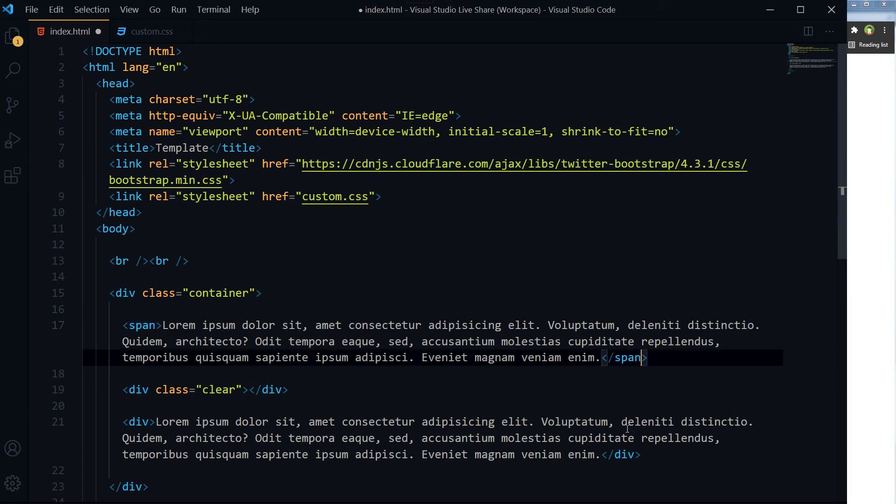
{"action": "double_click", "coordinate": [142, 422]}
{"action": "type", "text": "span"}
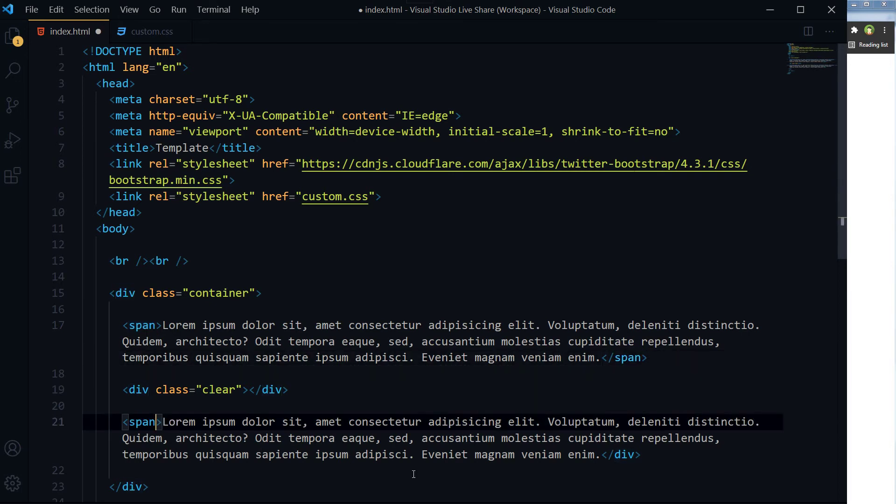
Step: Make the second closing tag a span, delete the clear div, and save index.html
{"action": "double_click", "coordinate": [625, 456]}
{"action": "type", "text": "span"}
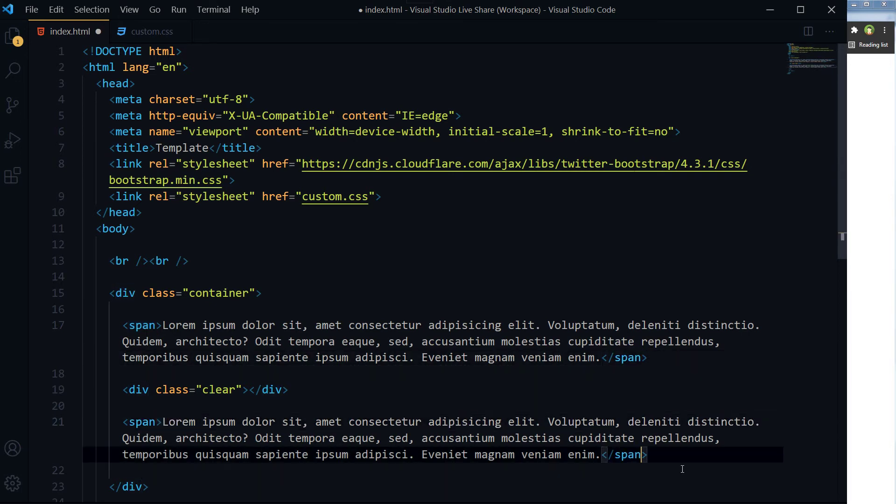
{"action": "left_click_drag", "start_coordinate": [303, 396], "coordinate": [121, 386]}
{"action": "key", "text": "BackSpace"}
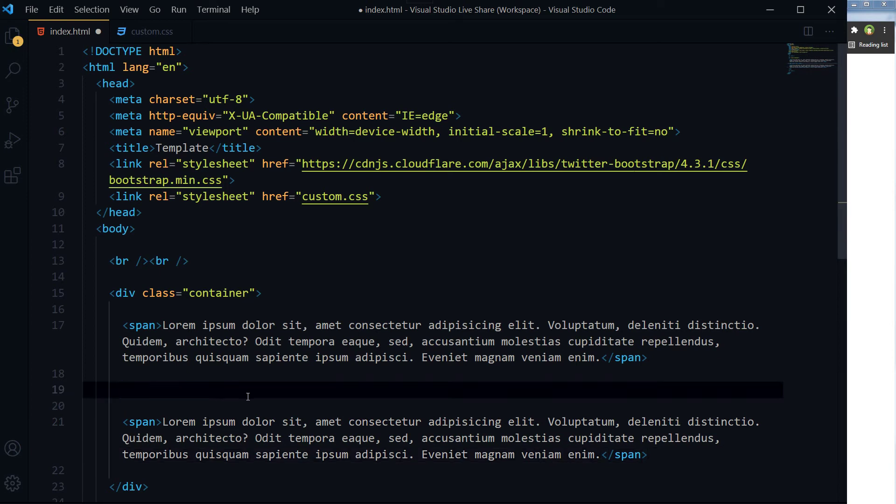
{"action": "key", "text": "ctrl+s"}
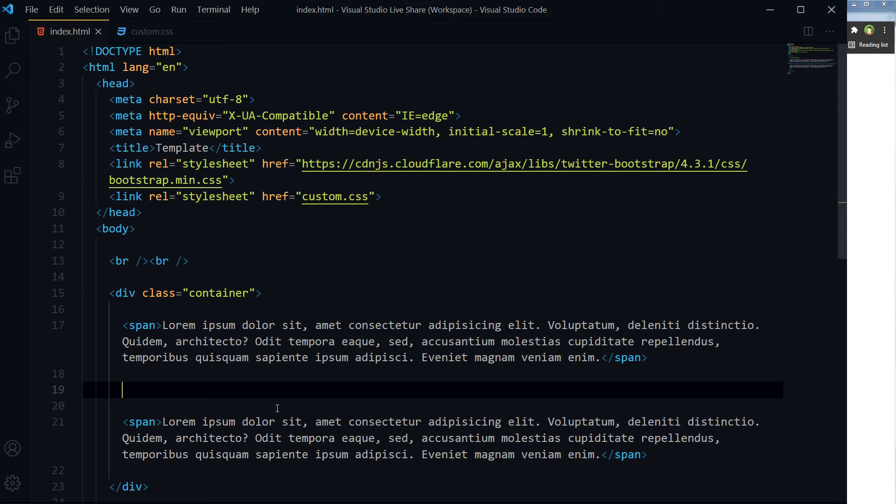
Step: Highlight the browser text to show the two paragraphs running together
{"action": "left_click", "coordinate": [862, 266]}
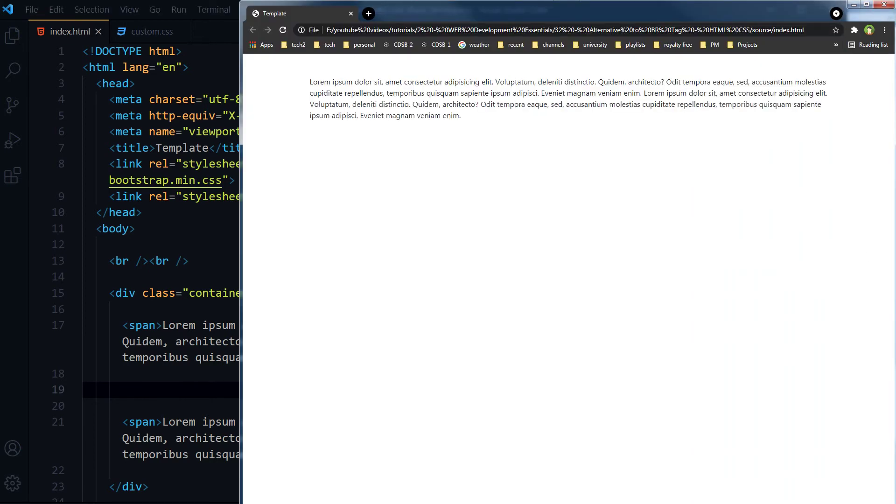
{"action": "mouse_move", "coordinate": [310, 84]}
{"action": "left_mouse_down"}
{"action": "mouse_move", "coordinate": [634, 105]}
{"action": "mouse_move", "coordinate": [642, 96]}
{"action": "left_mouse_up"}
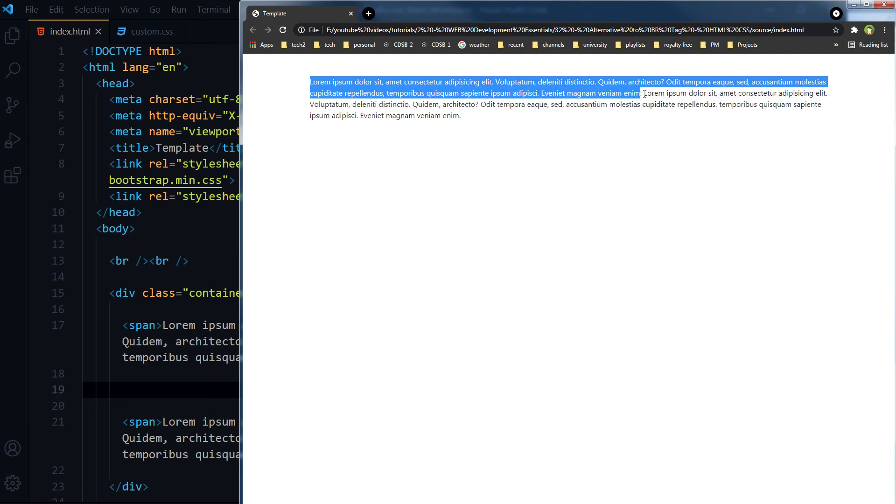
{"action": "left_click", "coordinate": [642, 93]}
{"action": "left_click_drag", "start_coordinate": [643, 95], "coordinate": [652, 117]}
{"action": "left_click", "coordinate": [271, 397]}
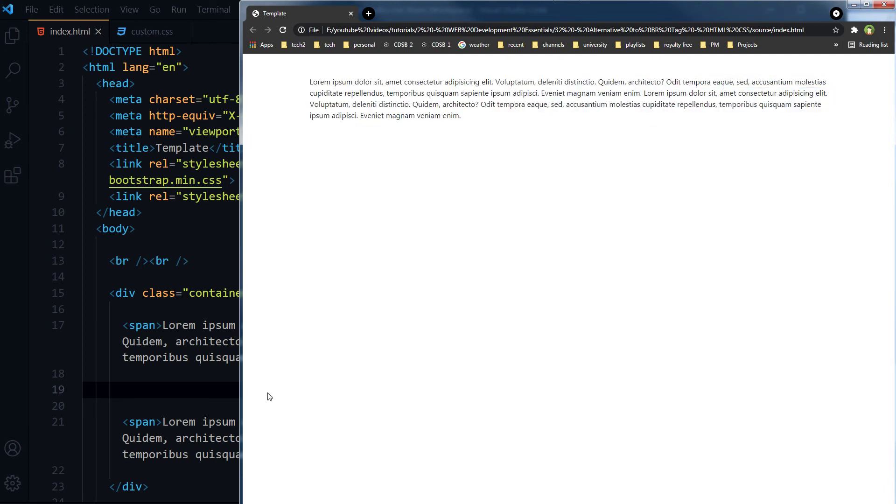
Step: Re-add a div with class clear on line 19 via Emmet and save
{"action": "left_click", "coordinate": [193, 395]}
{"action": "key", "text": "Down"}
{"action": "left_click", "coordinate": [193, 395]}
{"action": "type", "text": "div.clear"}
{"action": "key", "text": "Tab"}
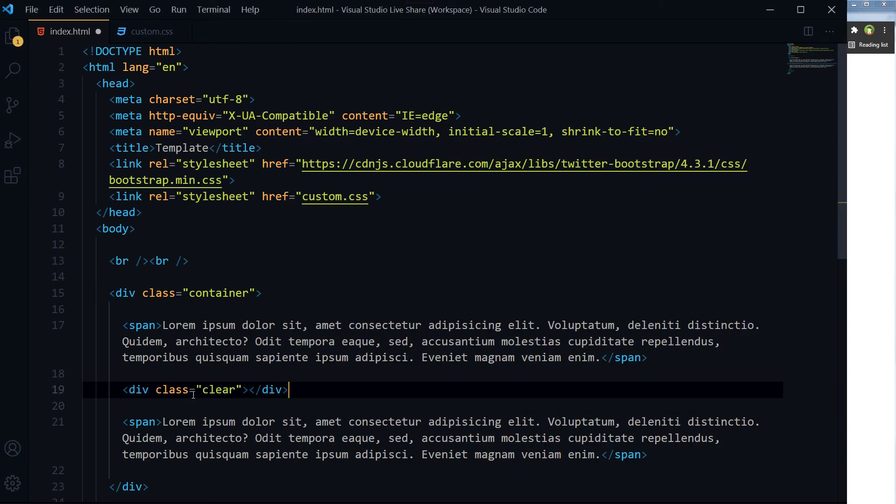
{"action": "key", "text": "End"}
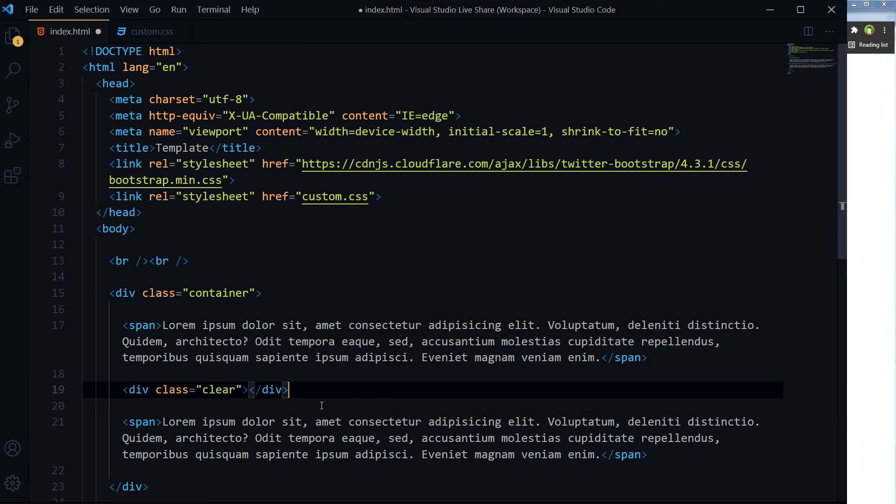
{"action": "key", "text": "ctrl+s"}
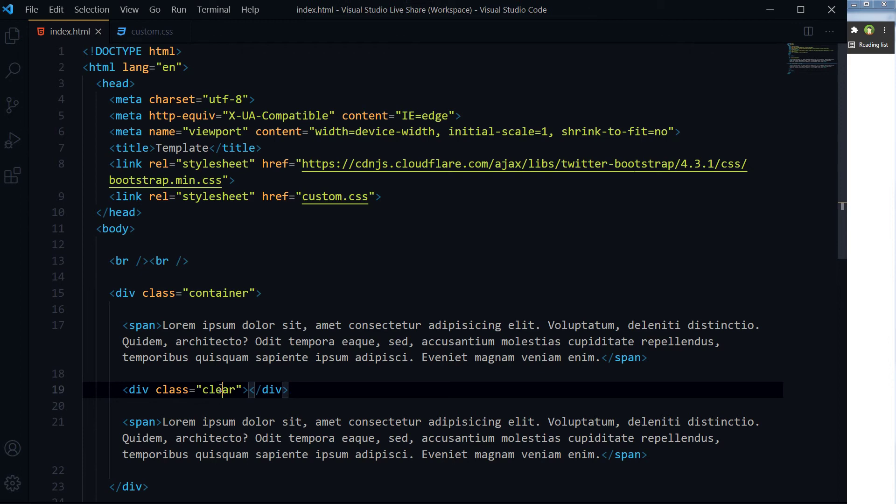
Step: Reload the browser and highlight both paragraphs, now on separate lines
{"action": "left_click", "coordinate": [849, 210]}
{"action": "key", "text": "F5"}
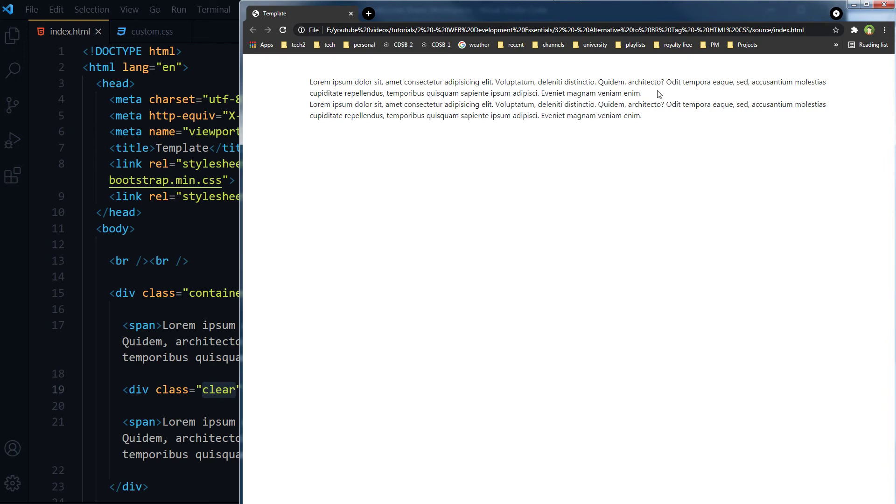
{"action": "left_click_drag", "start_coordinate": [658, 94], "coordinate": [311, 82]}
{"action": "left_click", "coordinate": [313, 113]}
{"action": "left_click_drag", "start_coordinate": [311, 105], "coordinate": [620, 124]}
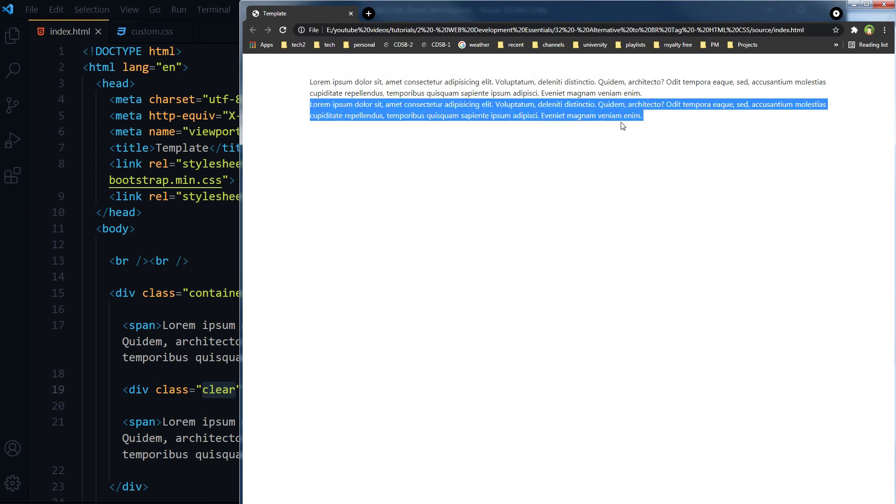
{"action": "left_click", "coordinate": [648, 120]}
Step: Select the clear div on line 19 in the editor
{"action": "left_click", "coordinate": [209, 383]}
{"action": "left_click", "coordinate": [294, 373]}
{"action": "left_click_drag", "start_coordinate": [289, 390], "coordinate": [123, 390]}
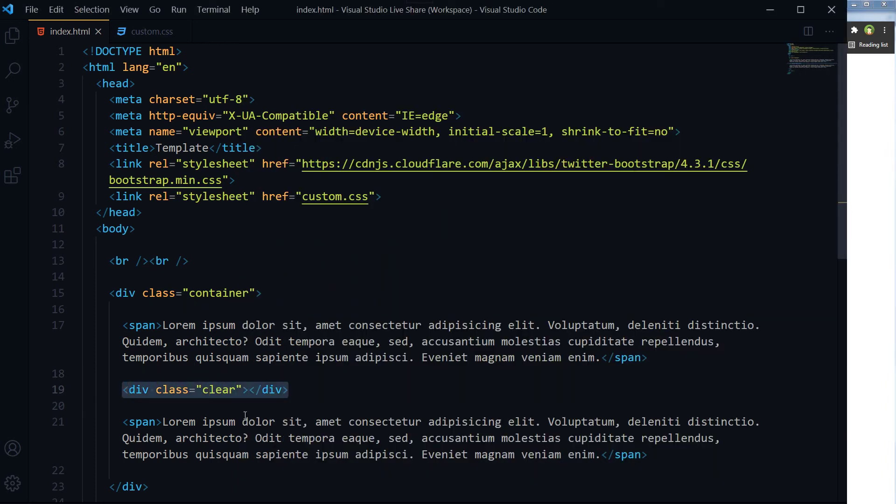
Step: Delete the clear div again, save index.html, and reload the browser
{"action": "key", "text": "BackSpace"}
{"action": "type", "text": "<br"}
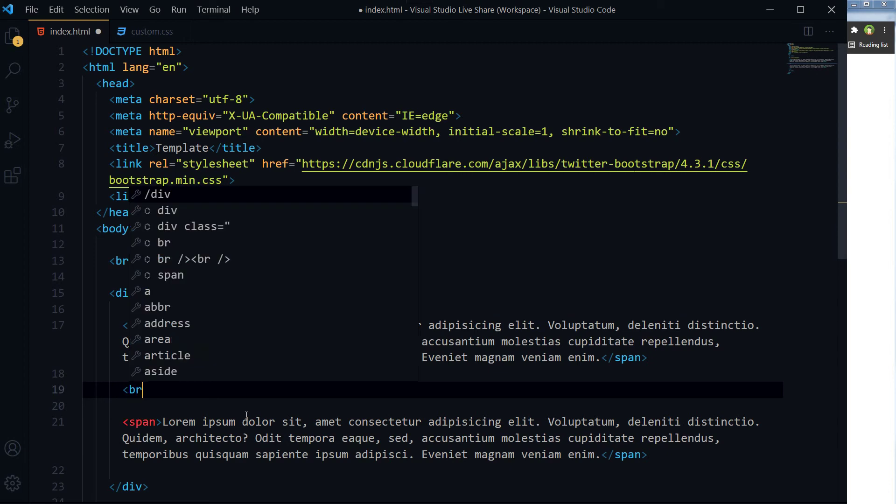
{"action": "type", "text": ">"}
{"action": "key", "text": "ctrl+s"}
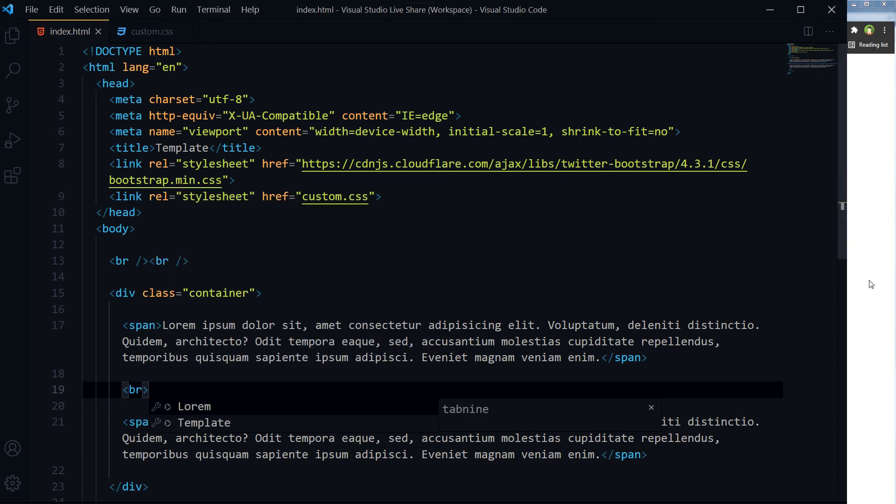
{"action": "left_click", "coordinate": [869, 283]}
{"action": "key", "text": "ctrl+r"}
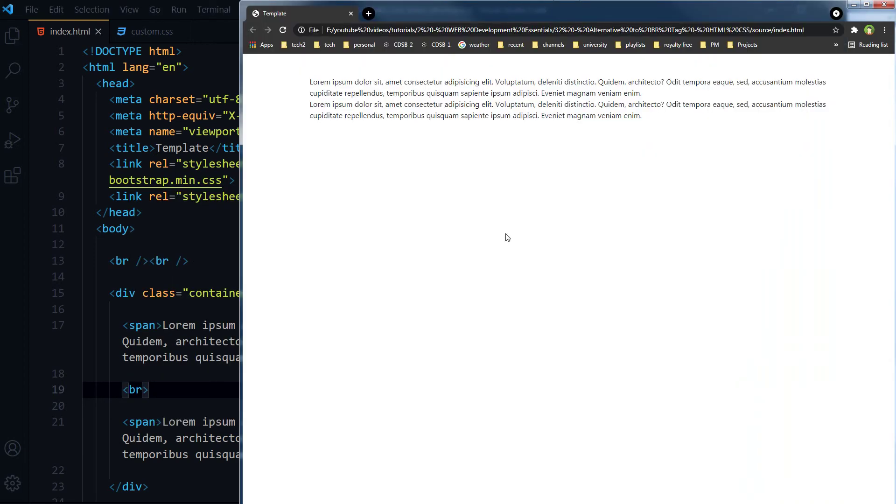
Step: Save the br-tag version and reload the browser to view the extra spacing
{"action": "left_click", "coordinate": [164, 395]}
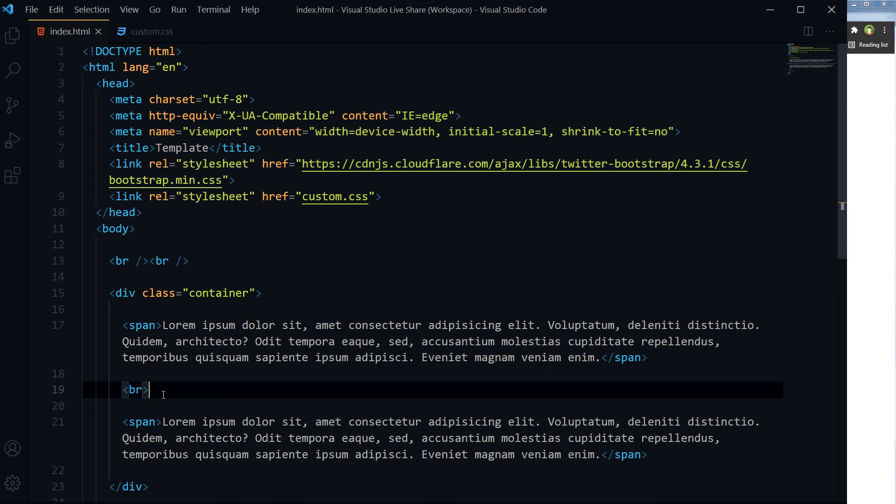
{"action": "type", "text": "<br>"}
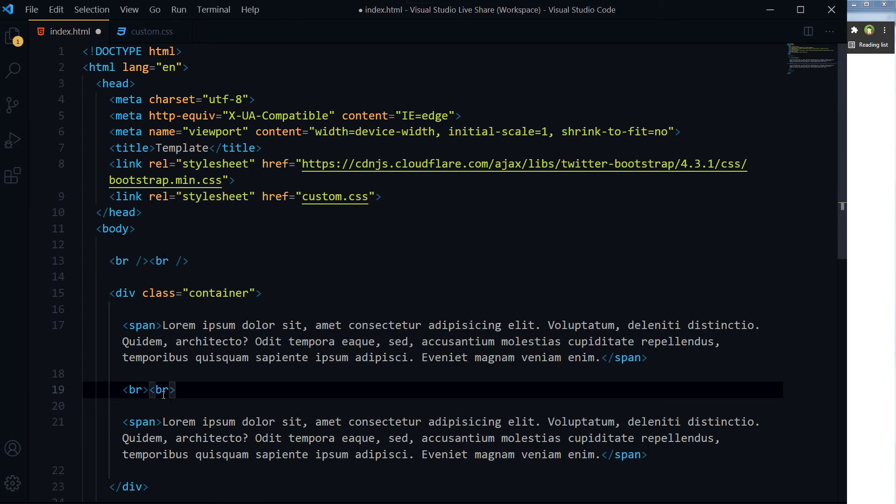
{"action": "key", "text": "ctrl+s"}
{"action": "left_click", "coordinate": [861, 118]}
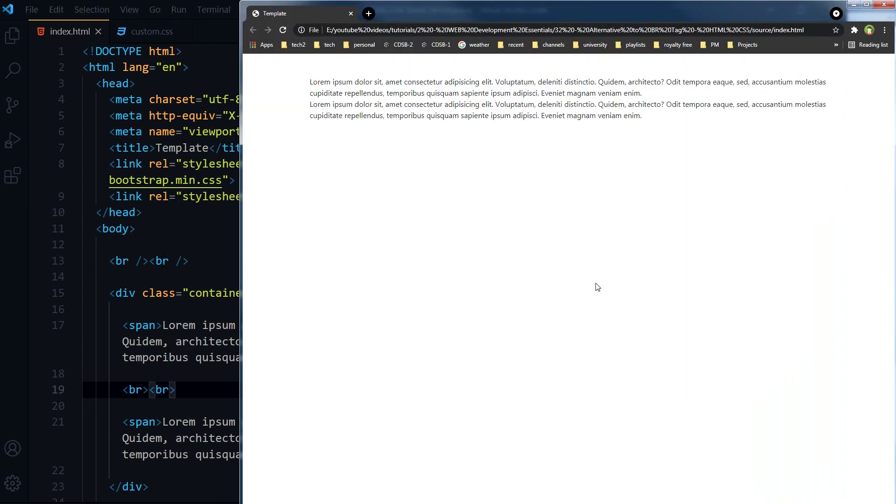
{"action": "key", "text": "F5"}
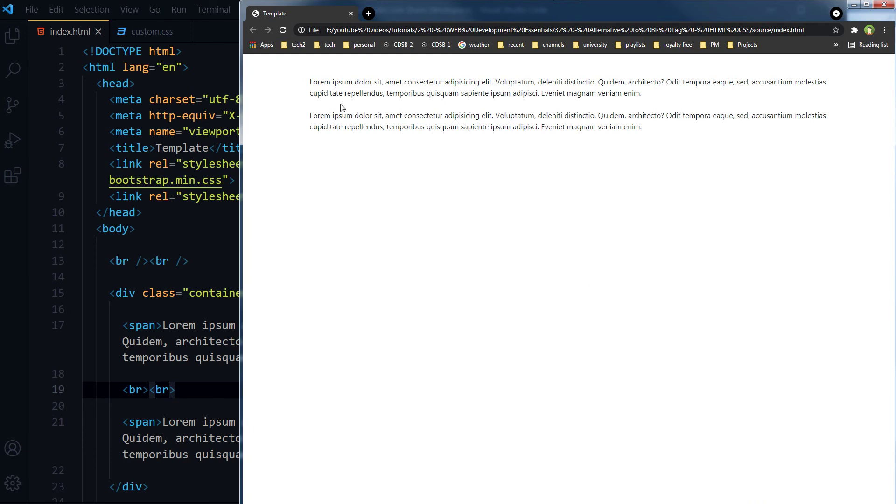
{"action": "right_click", "coordinate": [342, 107]}
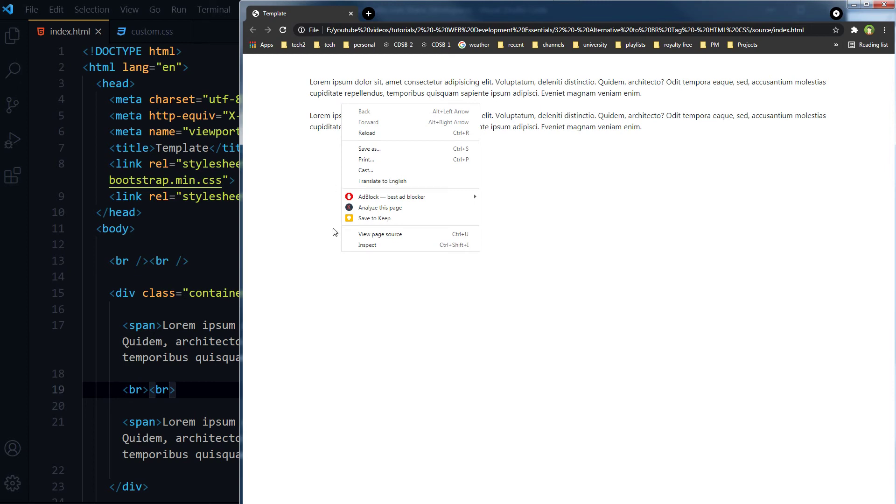
{"action": "left_click", "coordinate": [294, 321]}
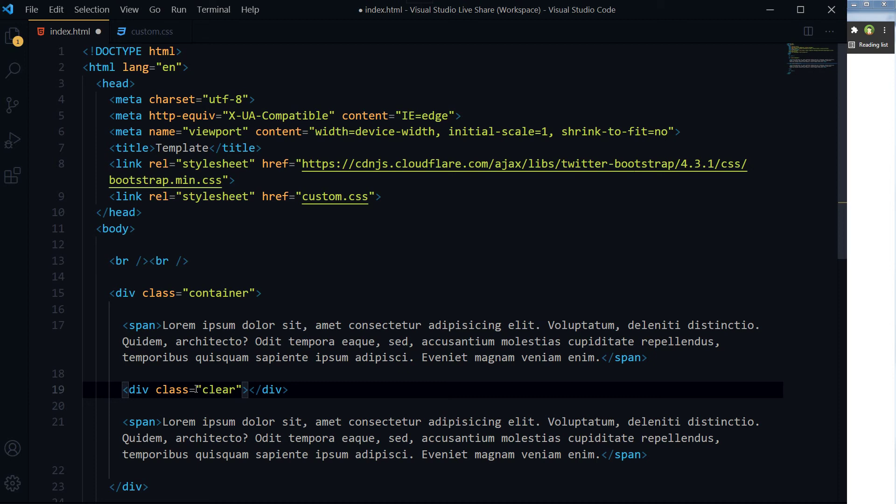
{"action": "type", "text": "5"}
Step: Save the separator div as class clear5 and check the spacing in the browser
{"action": "key", "text": "ctrl+s"}
{"action": "left_click", "coordinate": [880, 230]}
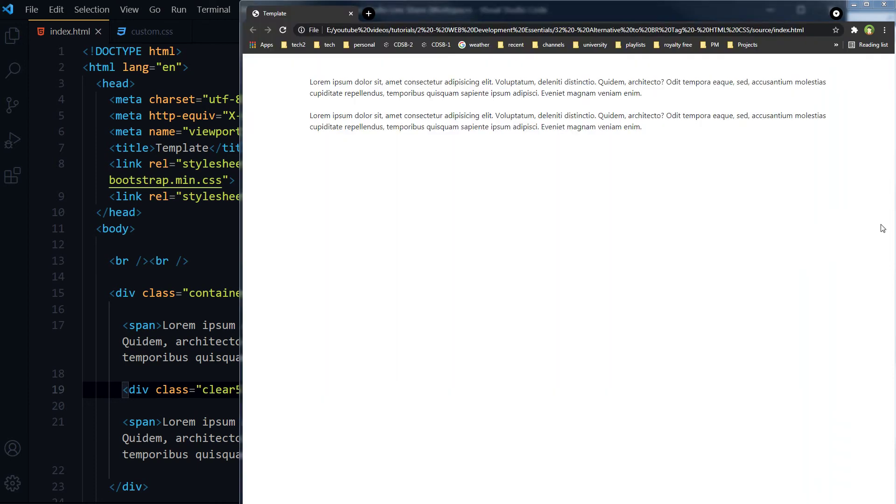
{"action": "key", "text": "F5"}
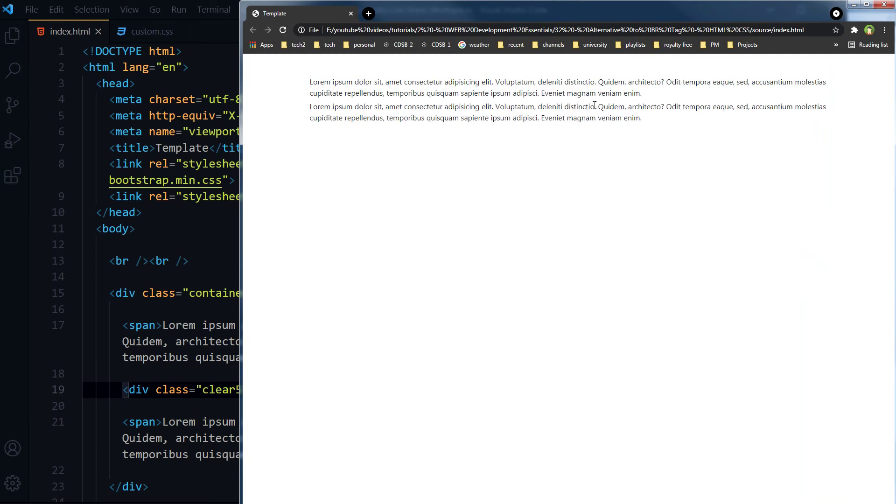
{"action": "left_click", "coordinate": [232, 396]}
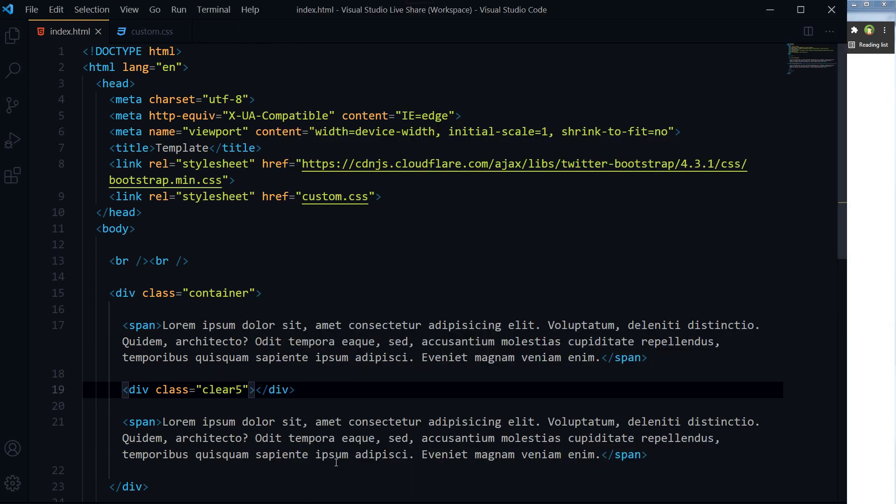
Step: Change the class to clear10, save, and reload the browser
{"action": "key", "text": "Delete"}
{"action": "type", "text": "10"}
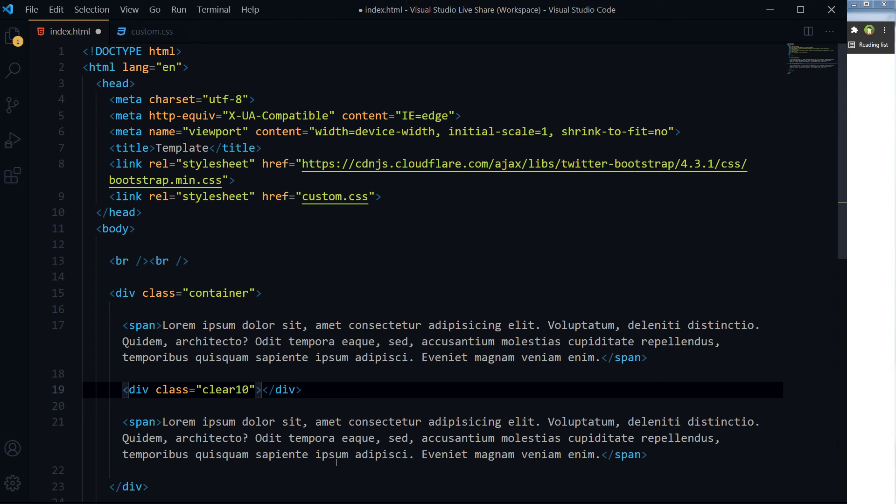
{"action": "key", "text": "ctrl+s"}
{"action": "left_click", "coordinate": [862, 292]}
{"action": "key", "text": "F5"}
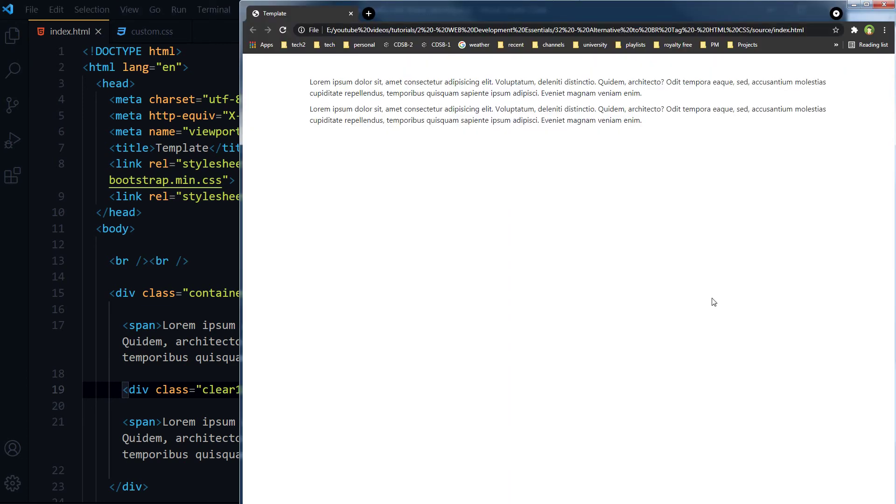
Step: Change the class to clear40, save, and reload to see the larger gap
{"action": "left_click", "coordinate": [211, 395]}
{"action": "key", "text": "Right"}
{"action": "key", "text": "Right"}
{"action": "key", "text": "Right"}
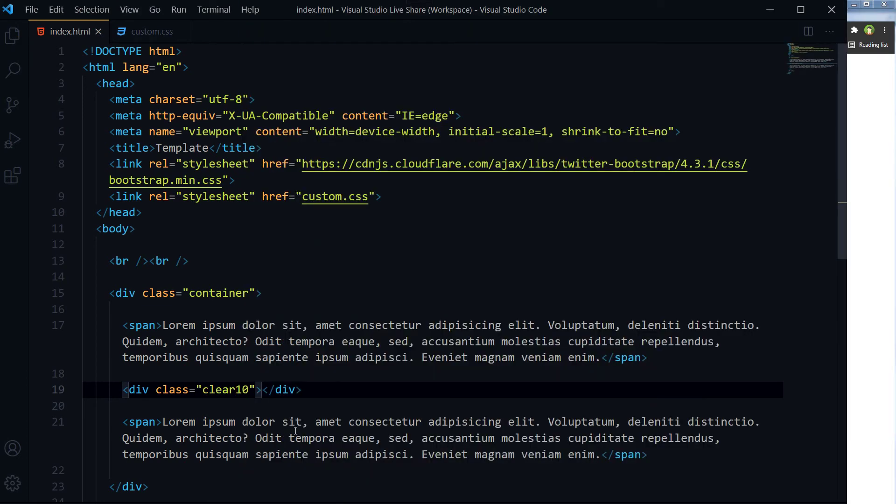
{"action": "key", "text": "Delete"}
{"action": "type", "text": "4"}
{"action": "key", "text": "ctrl+s"}
{"action": "left_click", "coordinate": [866, 204]}
{"action": "key", "text": "F5"}
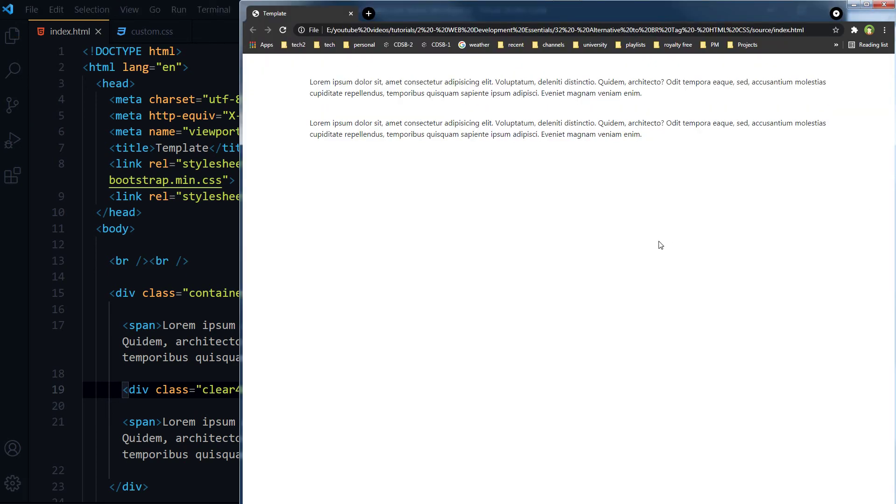
Step: Change the class to clear80 and reload the browser to see the 80px gap
{"action": "left_click", "coordinate": [236, 390]}
{"action": "key", "text": "Delete"}
{"action": "type", "text": "8"}
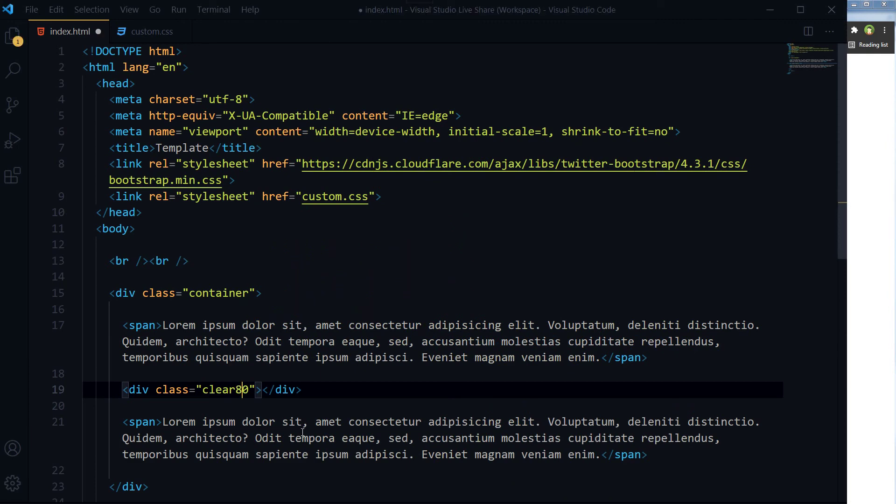
{"action": "left_click", "coordinate": [873, 245]}
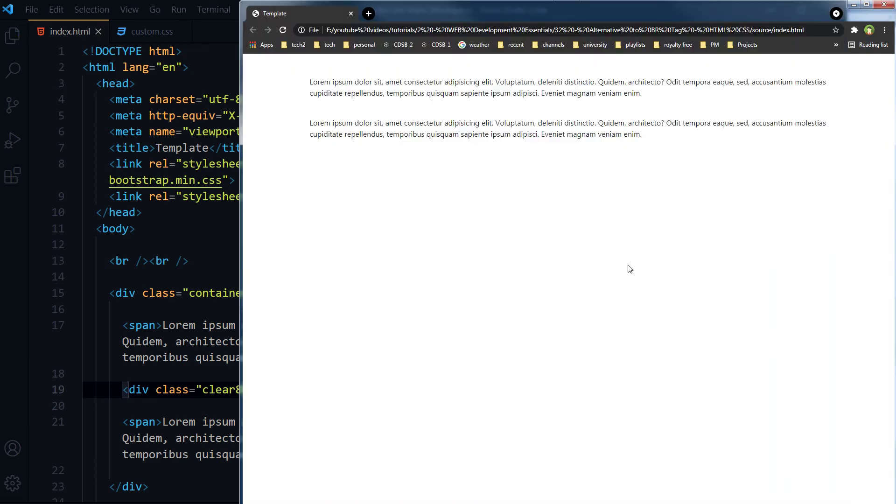
{"action": "key", "text": "F5"}
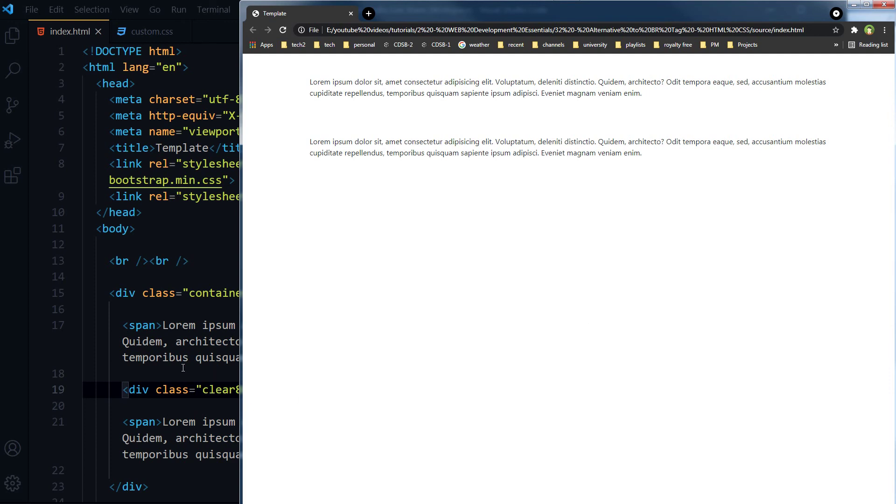
{"action": "left_click", "coordinate": [206, 374]}
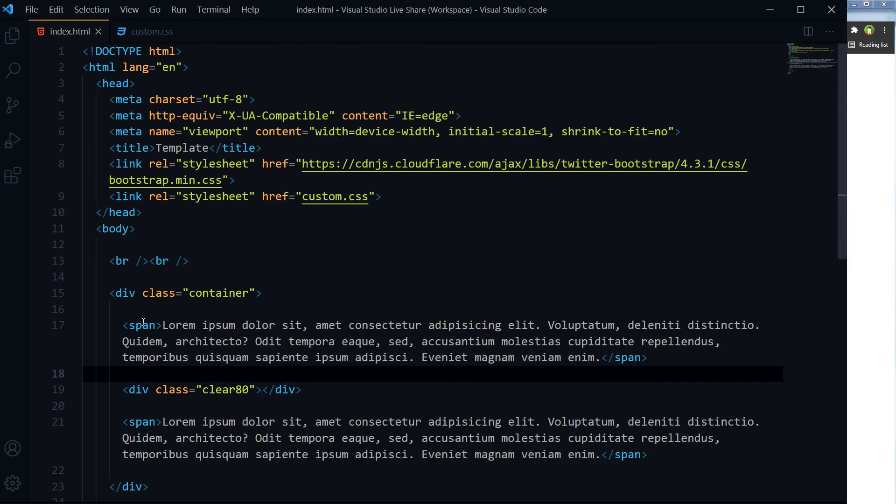
Step: Rename the span tags on lines 17 and 21 to div and save index.html
{"action": "double_click", "coordinate": [142, 325]}
{"action": "type", "text": "div"}
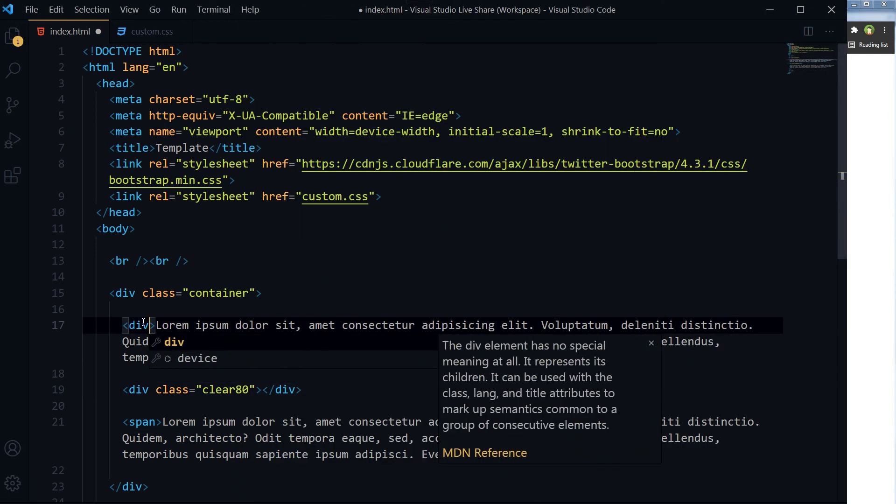
{"action": "key", "text": "Escape"}
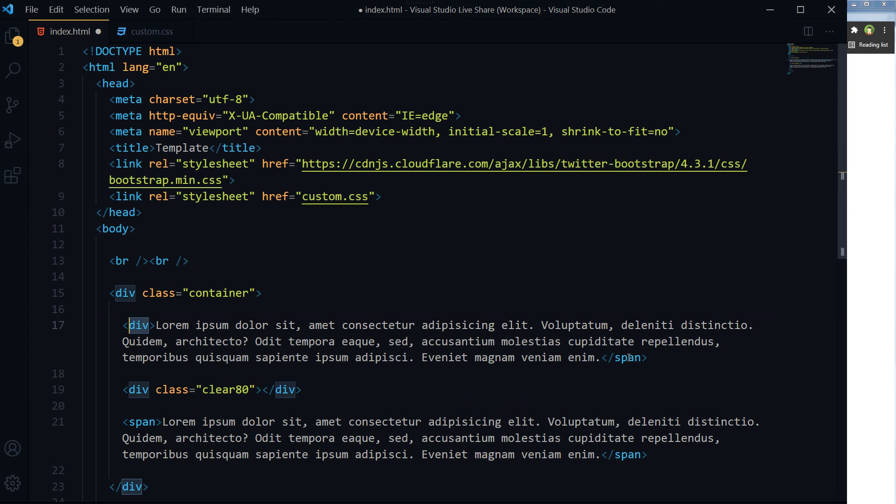
{"action": "double_click", "coordinate": [629, 357]}
{"action": "type", "text": "div"}
{"action": "left_click", "coordinate": [641, 456]}
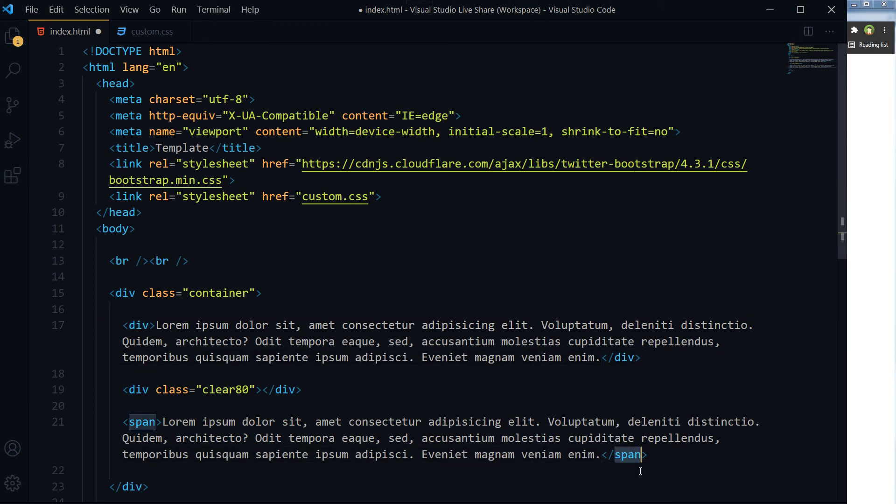
{"action": "double_click", "coordinate": [628, 456]}
{"action": "type", "text": "div"}
{"action": "double_click", "coordinate": [142, 421]}
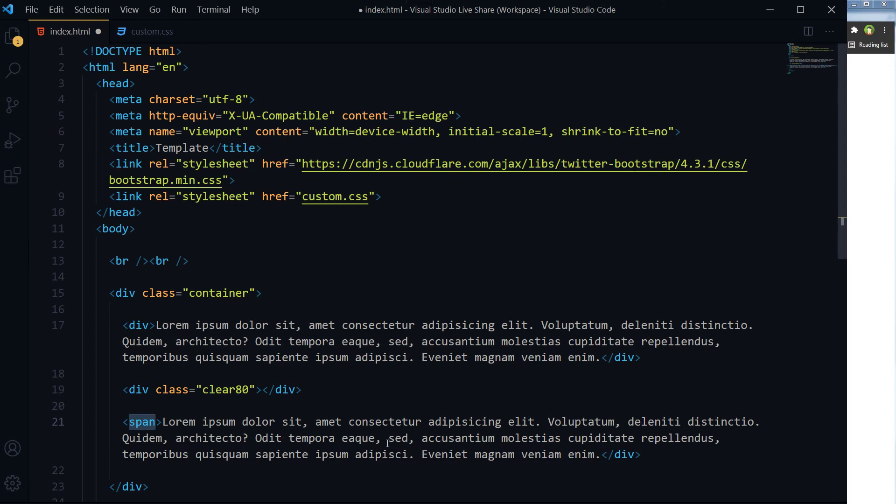
{"action": "type", "text": "div"}
{"action": "key", "text": "ctrl+s"}
Step: Reload the browser page, then bring custom.css back up in the editor
{"action": "left_click", "coordinate": [315, 389]}
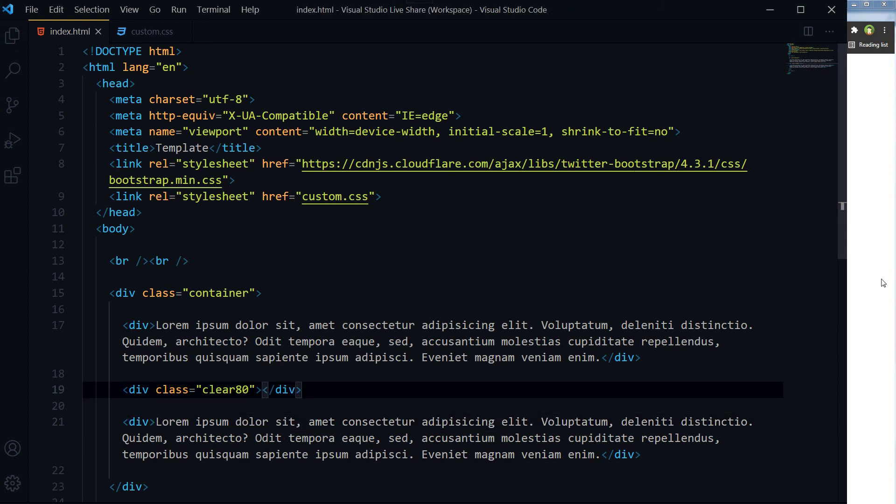
{"action": "left_click", "coordinate": [882, 282]}
{"action": "key", "text": "F5"}
{"action": "left_click", "coordinate": [189, 261]}
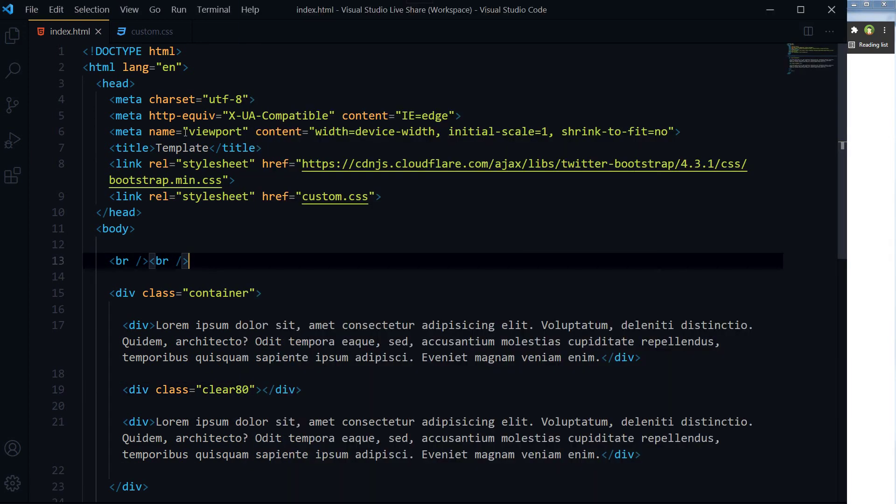
{"action": "left_click", "coordinate": [148, 31]}
{"action": "left_click", "coordinate": [261, 148]}
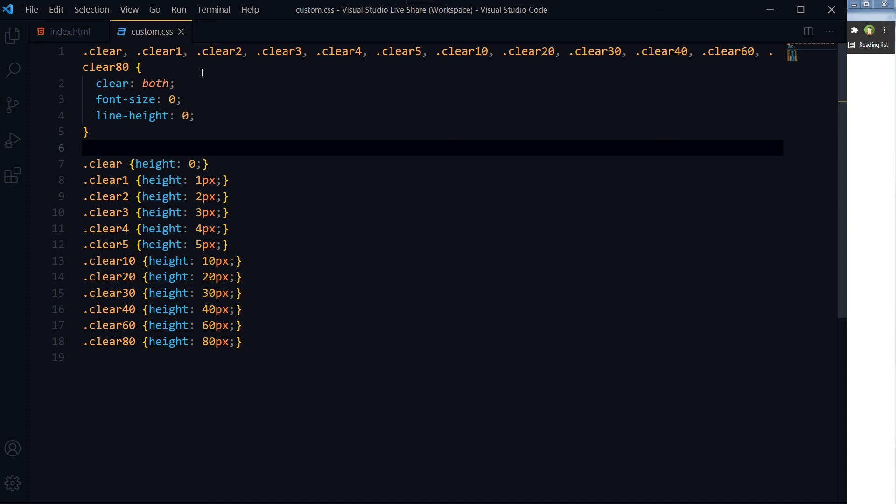
Step: Highlight the font-size, clear: both, line-height and .clear height rules, then select the whole stylesheet
{"action": "left_click", "coordinate": [199, 100]}
{"action": "mouse_move", "coordinate": [126, 100]}
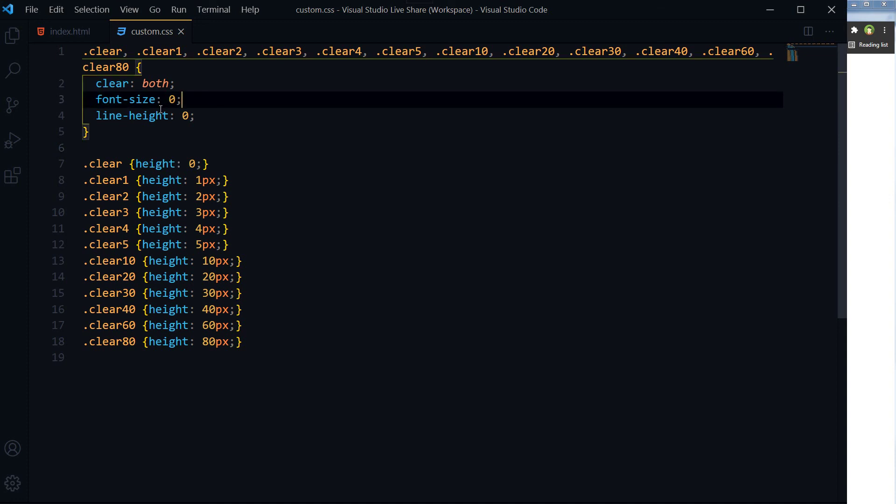
{"action": "left_click", "coordinate": [96, 83]}
{"action": "left_click", "coordinate": [194, 84], "text": "shift"}
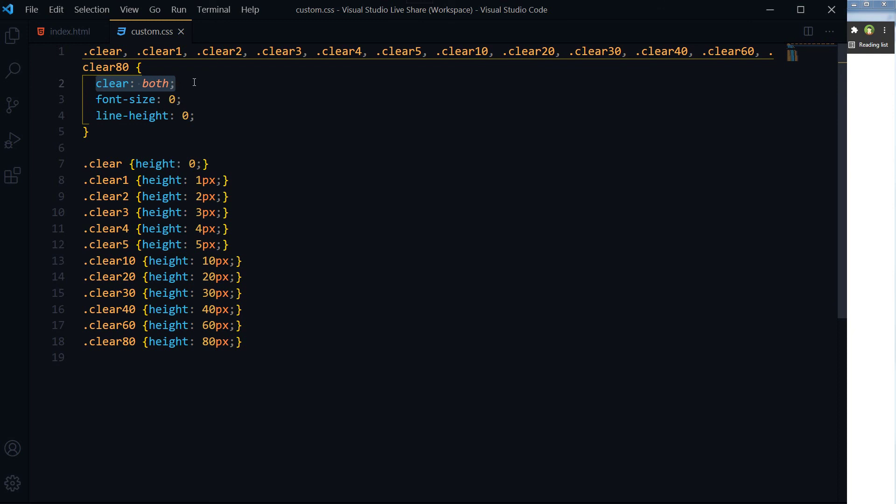
{"action": "left_click_drag", "start_coordinate": [230, 181], "coordinate": [83, 181]}
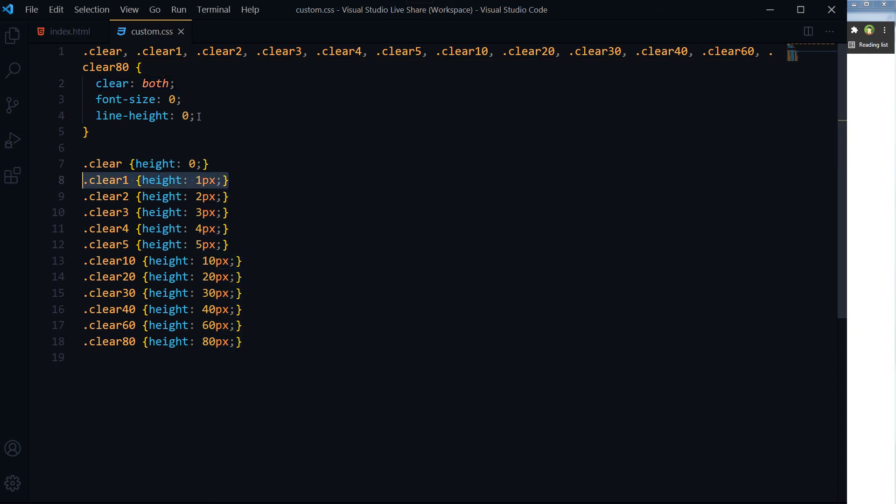
{"action": "mouse_move", "coordinate": [199, 117]}
{"action": "left_mouse_down"}
{"action": "mouse_move", "coordinate": [94, 115]}
{"action": "mouse_move", "coordinate": [96, 100]}
{"action": "left_mouse_up"}
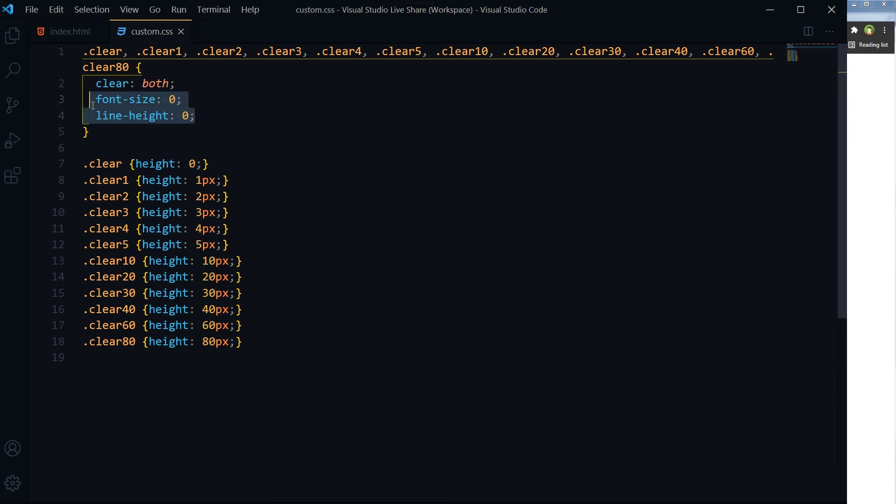
{"action": "left_click", "coordinate": [213, 164]}
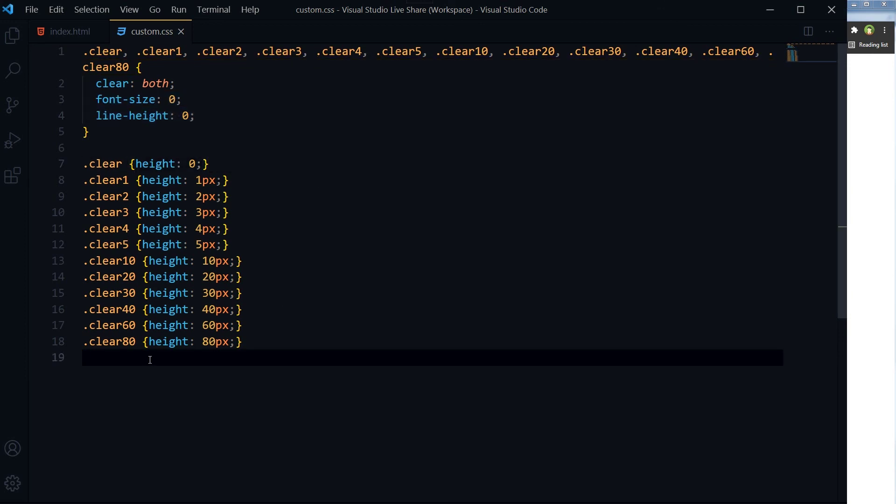
{"action": "left_click_drag", "start_coordinate": [112, 359], "coordinate": [71, 49]}
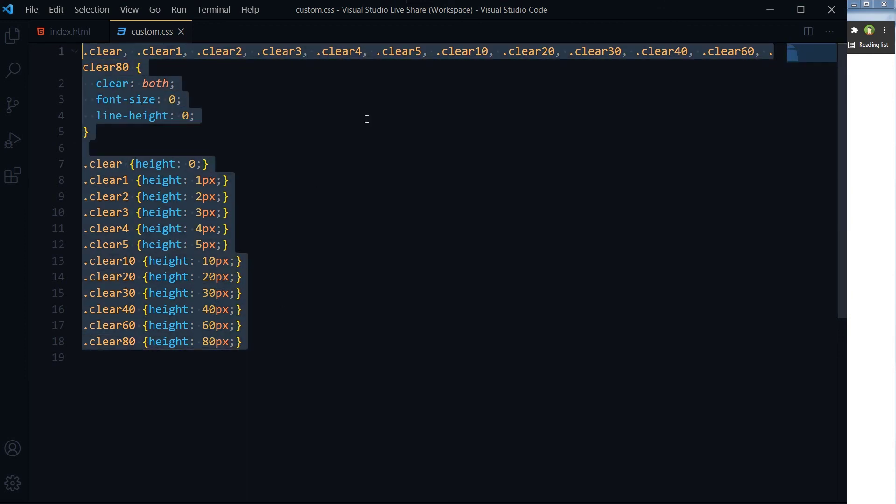